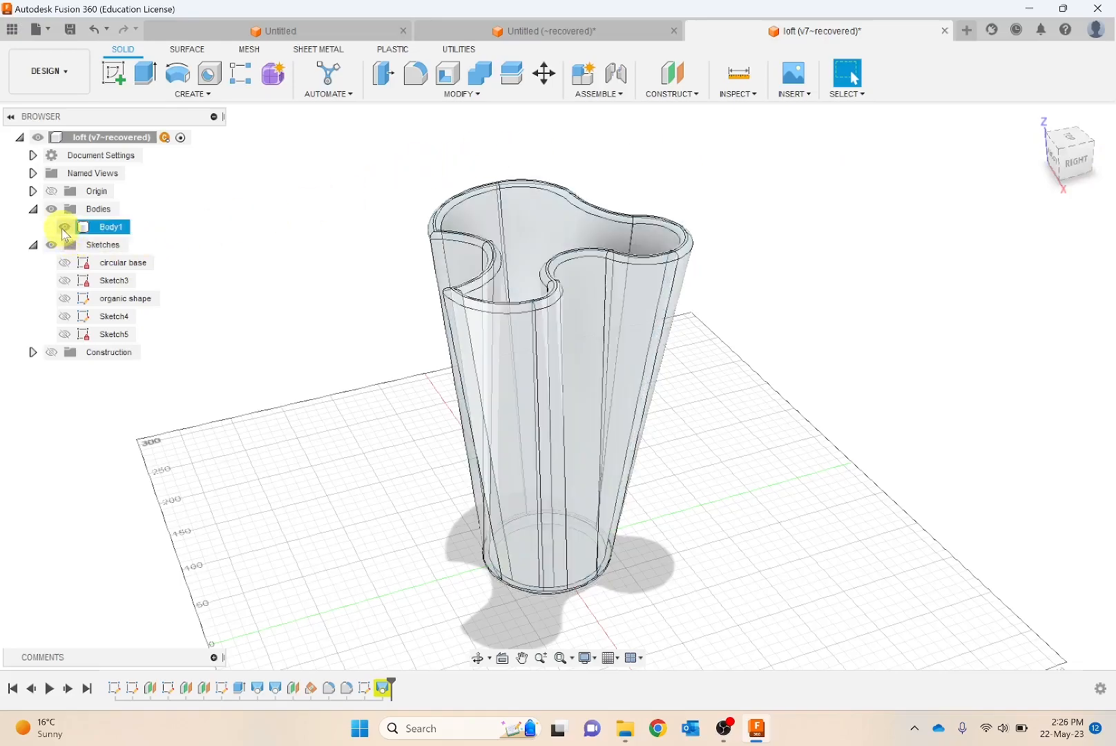
# Step: Compare Body1 with its circular base and organic shape sketches by toggling the visibility of the body and sketches
pyautogui.click(64, 228)
pyautogui.click(64, 263)
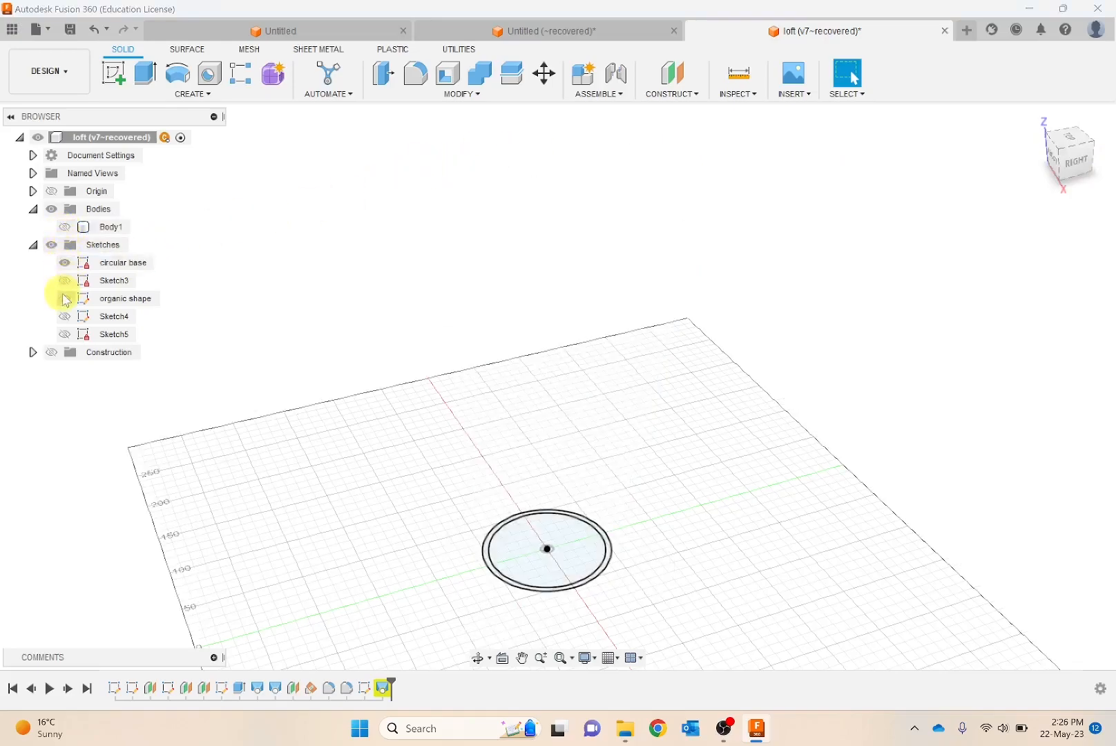
pyautogui.click(64, 299)
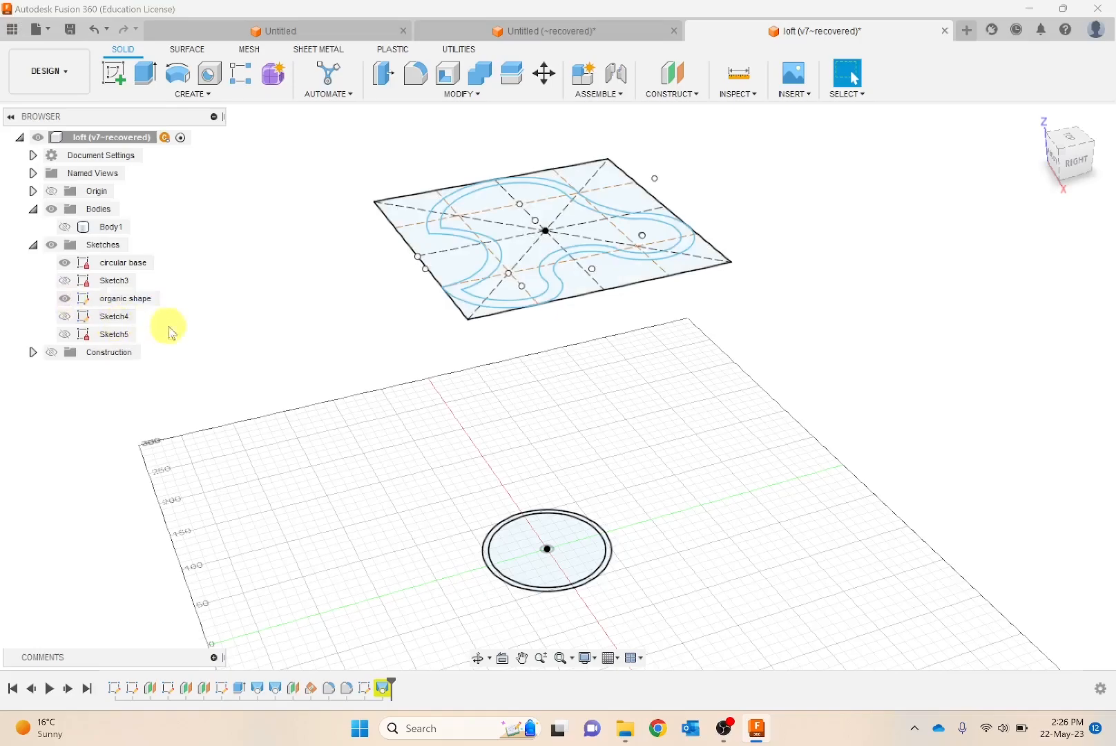
pyautogui.moveTo(176, 332)
pyautogui.keyDown('shift'); pyautogui.mouseDown(button='middle')
pyautogui.moveTo(194, 282)
pyautogui.moveTo(183, 330)
pyautogui.mouseUp(button='middle'); pyautogui.keyUp('shift')
pyautogui.click(64, 228)
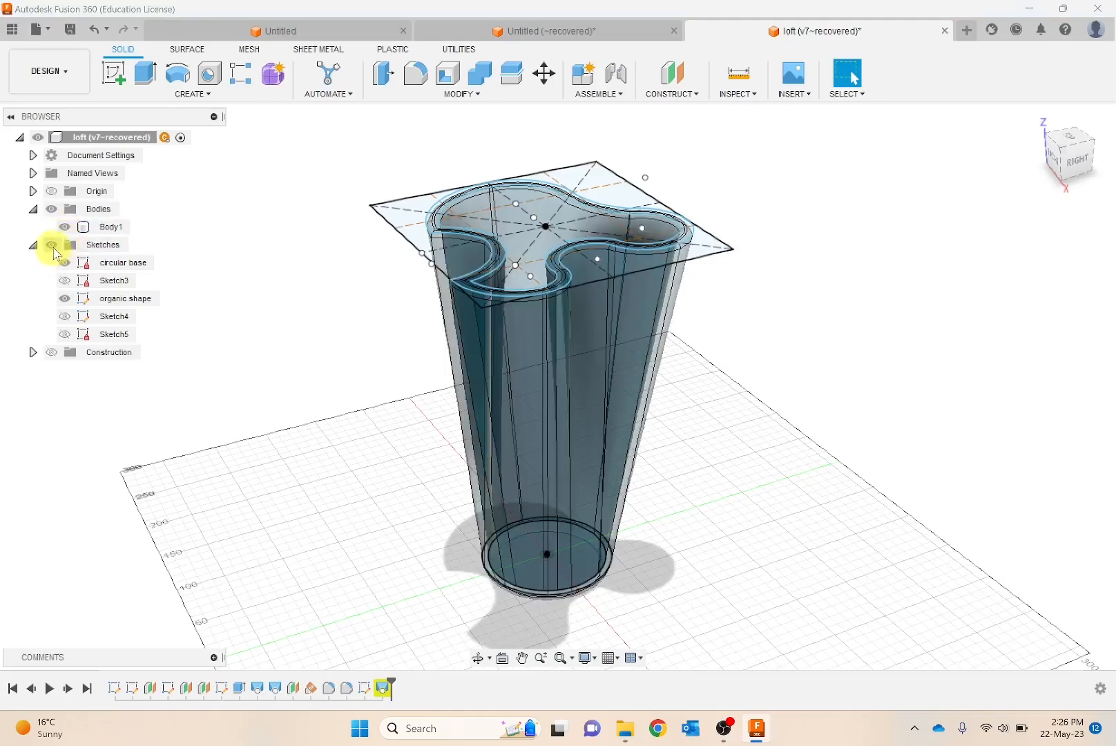
pyautogui.click(52, 245)
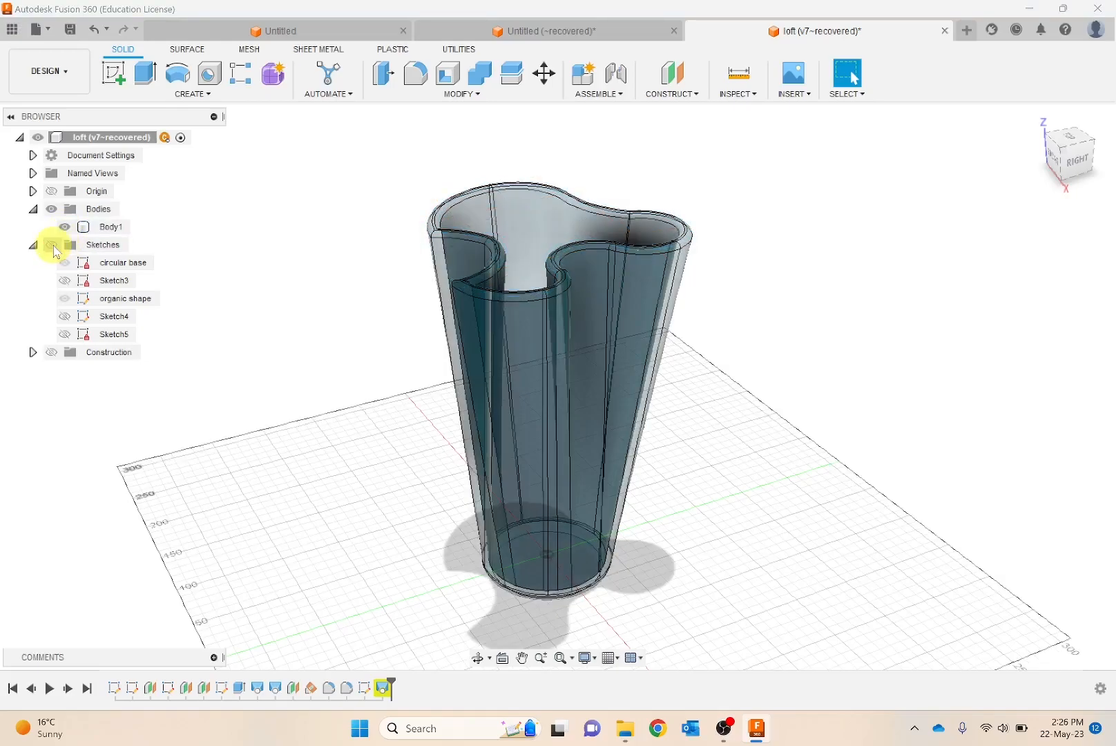
# Step: Switch to the empty Untitled design and start a sketch on the horizontal XY plane
pyautogui.click(306, 31)
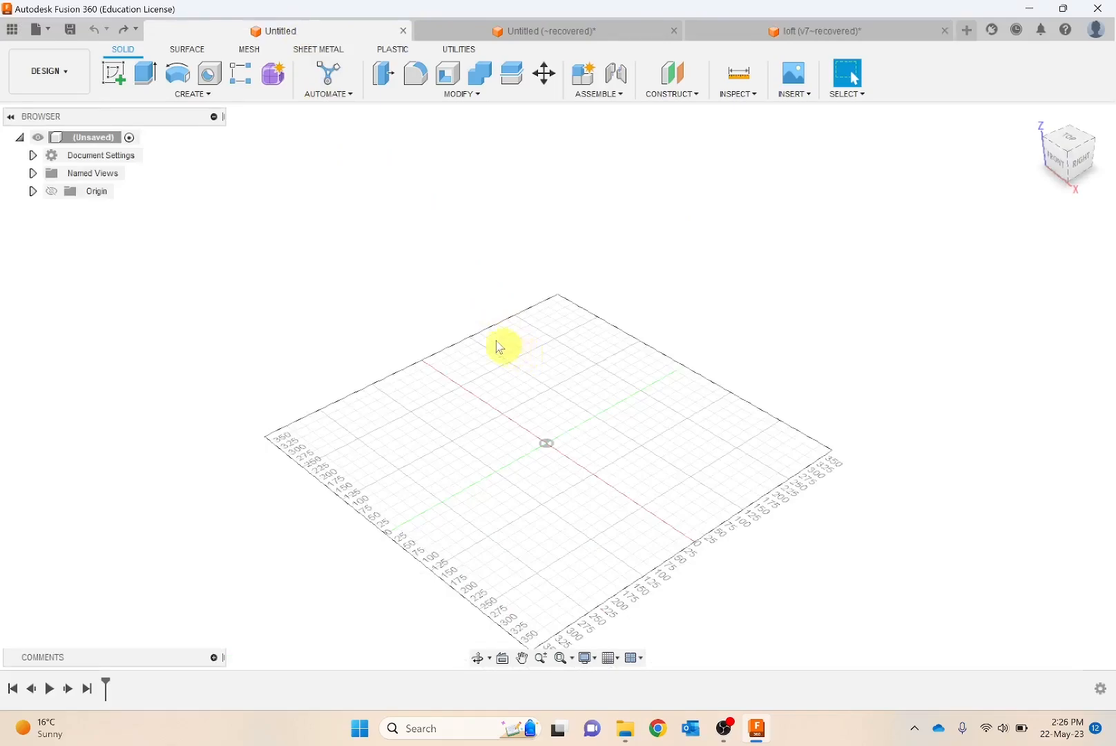
pyautogui.click(123, 83)
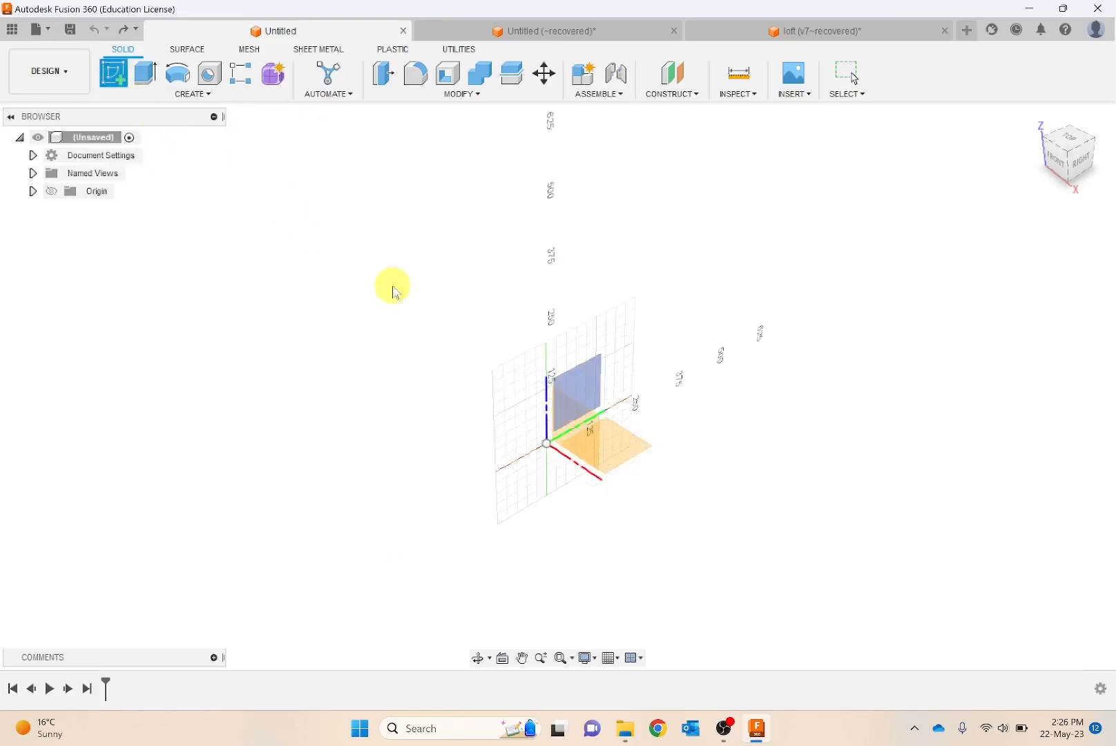
pyautogui.click(640, 460)
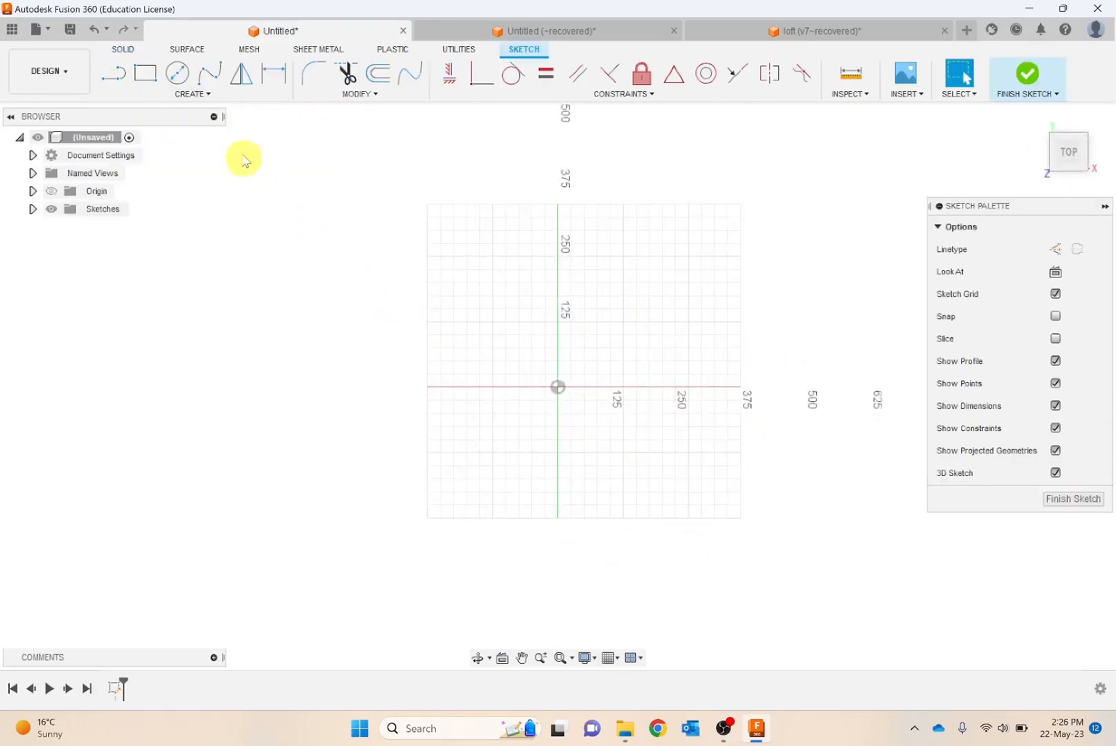
# Step: Sketch an ellipse centred on the origin with its long axis along X and a short axis of about 437 mm
pyautogui.click(207, 91)
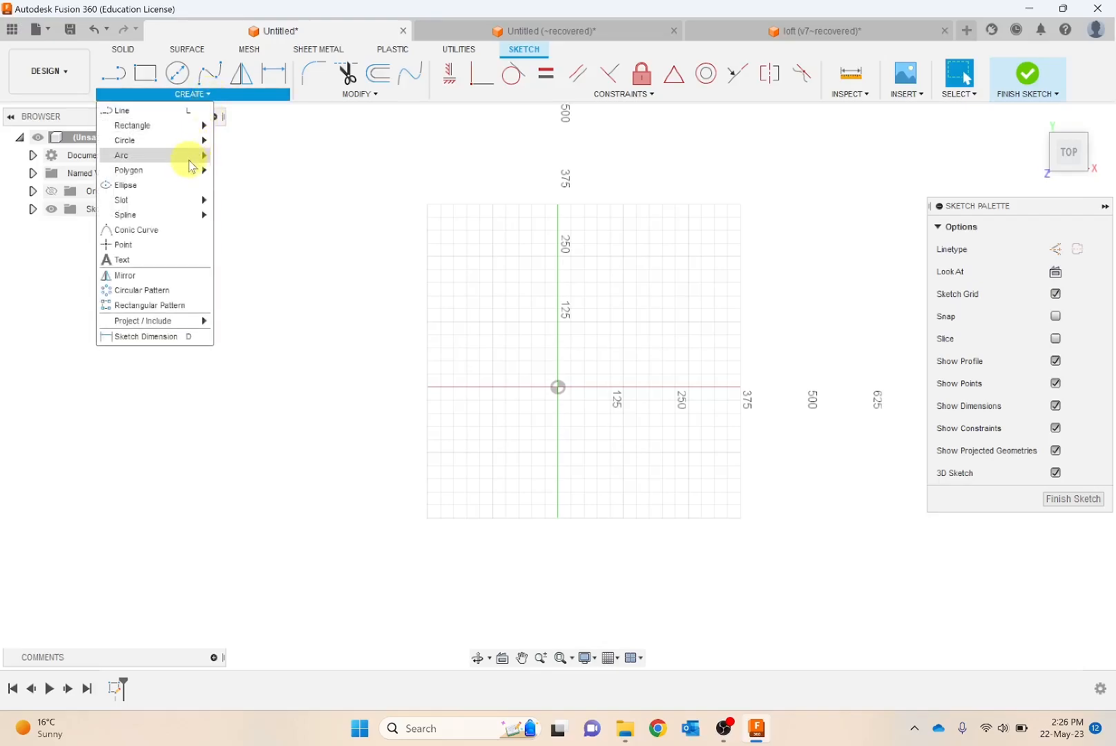
pyautogui.click(165, 188)
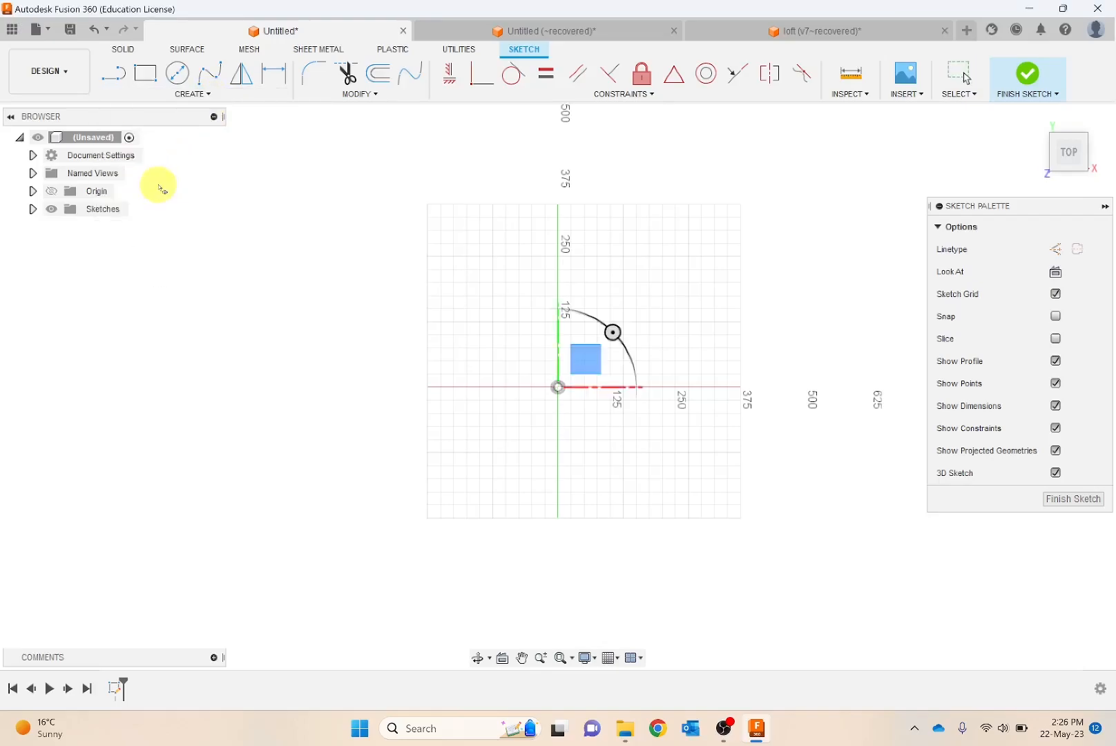
pyautogui.click(559, 387)
pyautogui.click(368, 387)
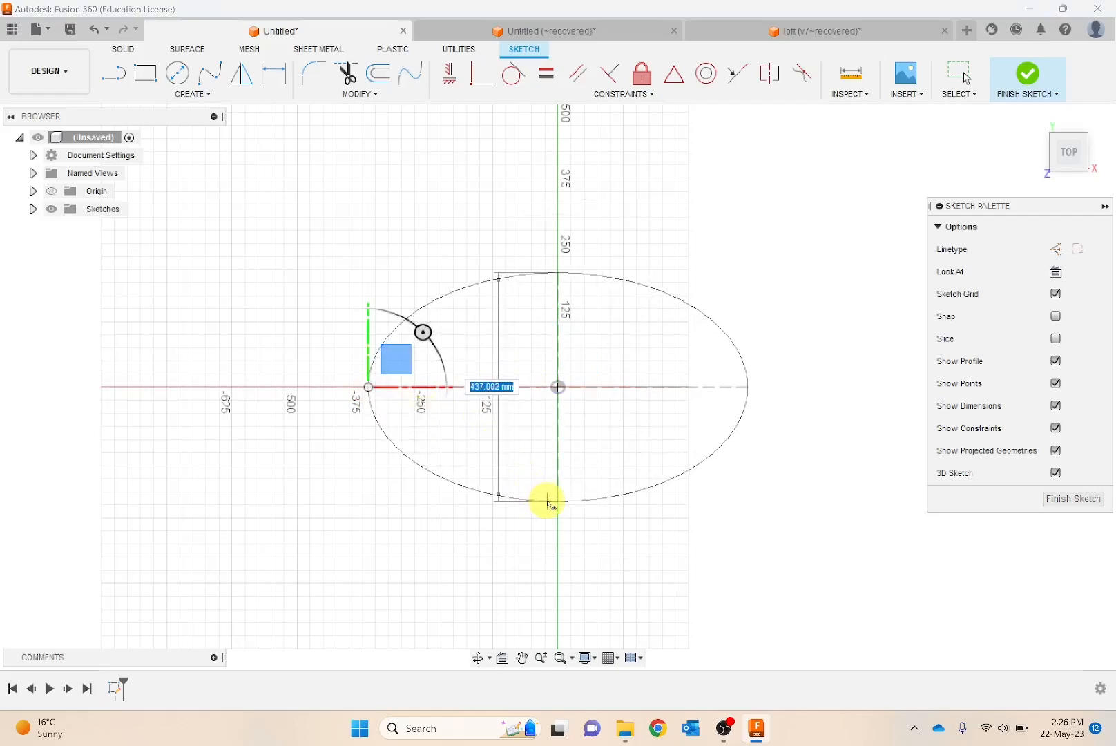
pyautogui.click(548, 502)
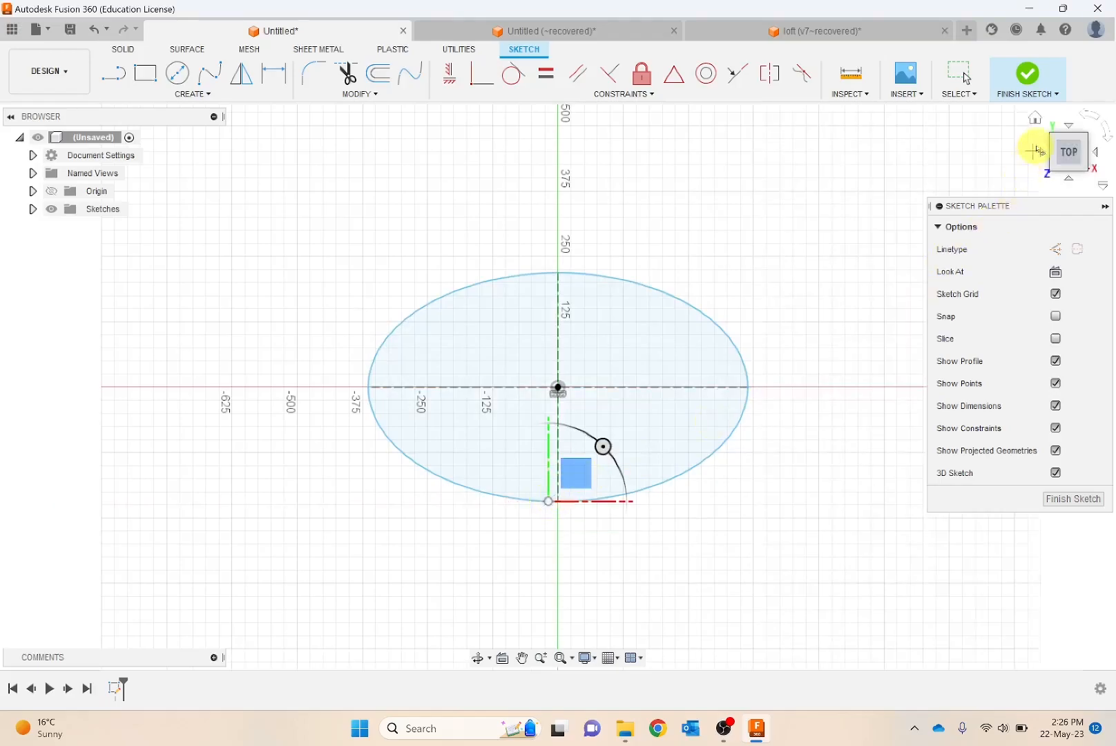
# Step: Try to draw a two-point rectangle above the ellipse within the same sketch, seen from an isometric angle
pyautogui.moveTo(1036, 122); pyautogui.dragTo(1025, 131)
pyautogui.scroll(2, 684, 311)
pyautogui.scroll(-5, 682, 307)
pyautogui.moveTo(634, 249)
pyautogui.mouseDown(button='middle')
pyautogui.moveTo(511, 309)
pyautogui.moveTo(520, 351)
pyautogui.moveTo(509, 378)
pyautogui.mouseUp(button='middle')
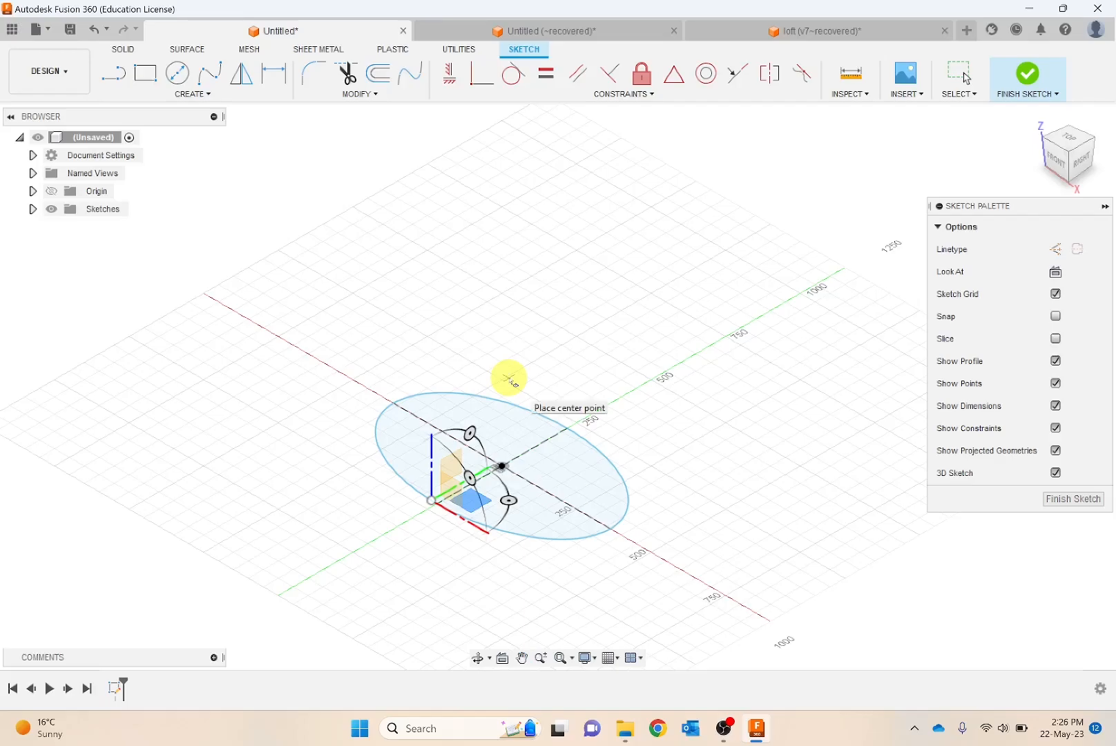
pyautogui.click(143, 73)
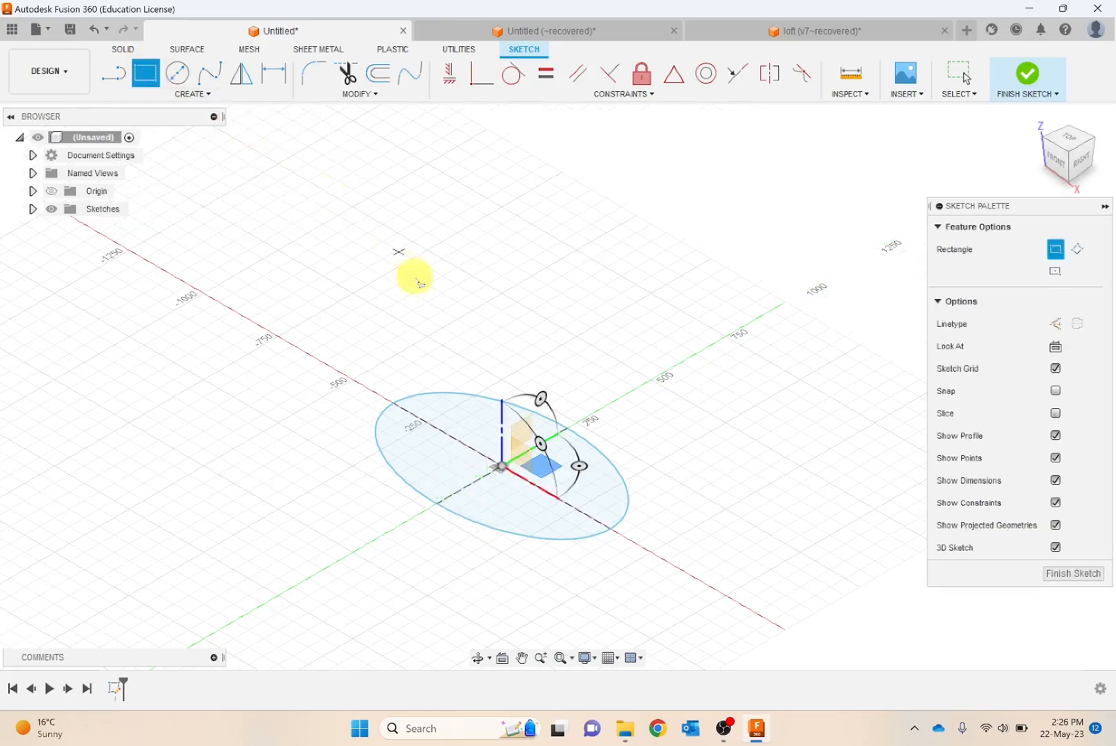
pyautogui.keyDown('shift'); pyautogui.moveTo(503, 341); pyautogui.dragTo(506, 315, button='middle'); pyautogui.keyUp('shift')
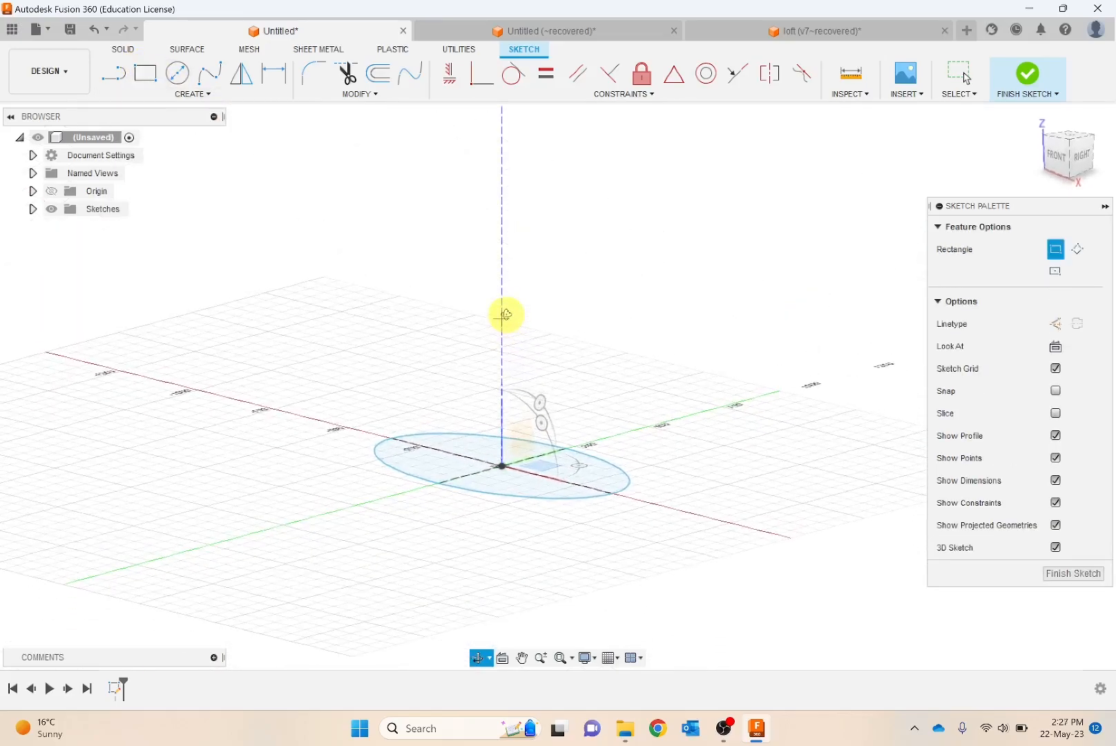
pyautogui.click(452, 290)
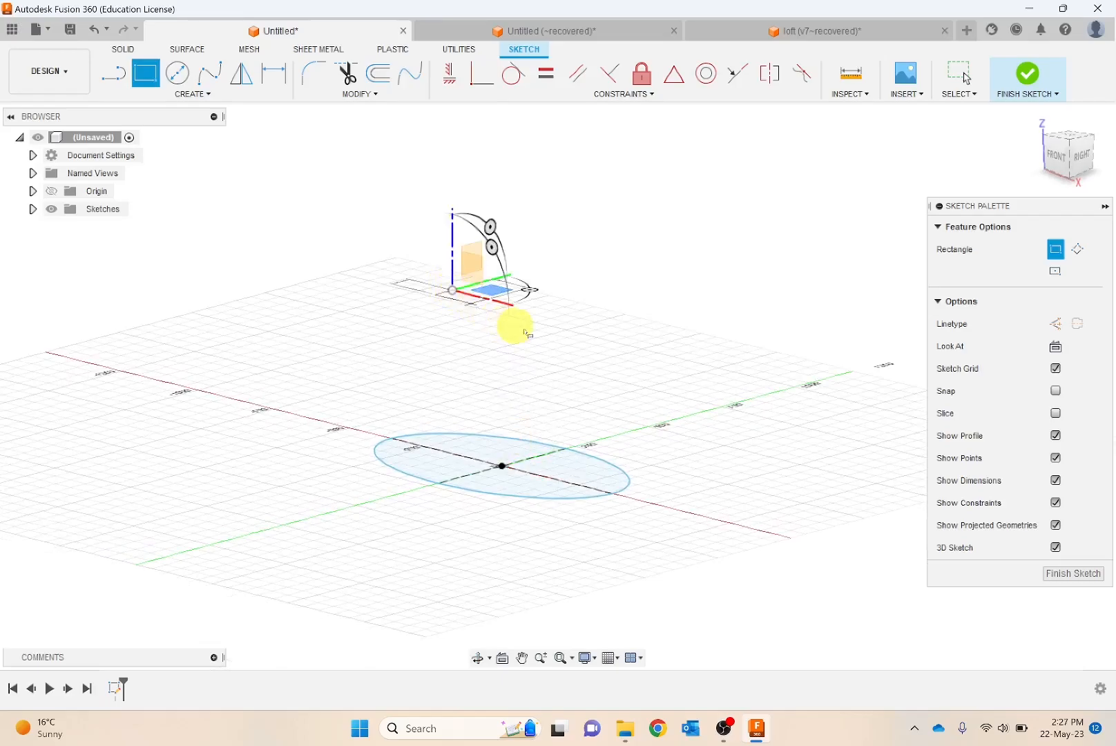
pyautogui.click(663, 393)
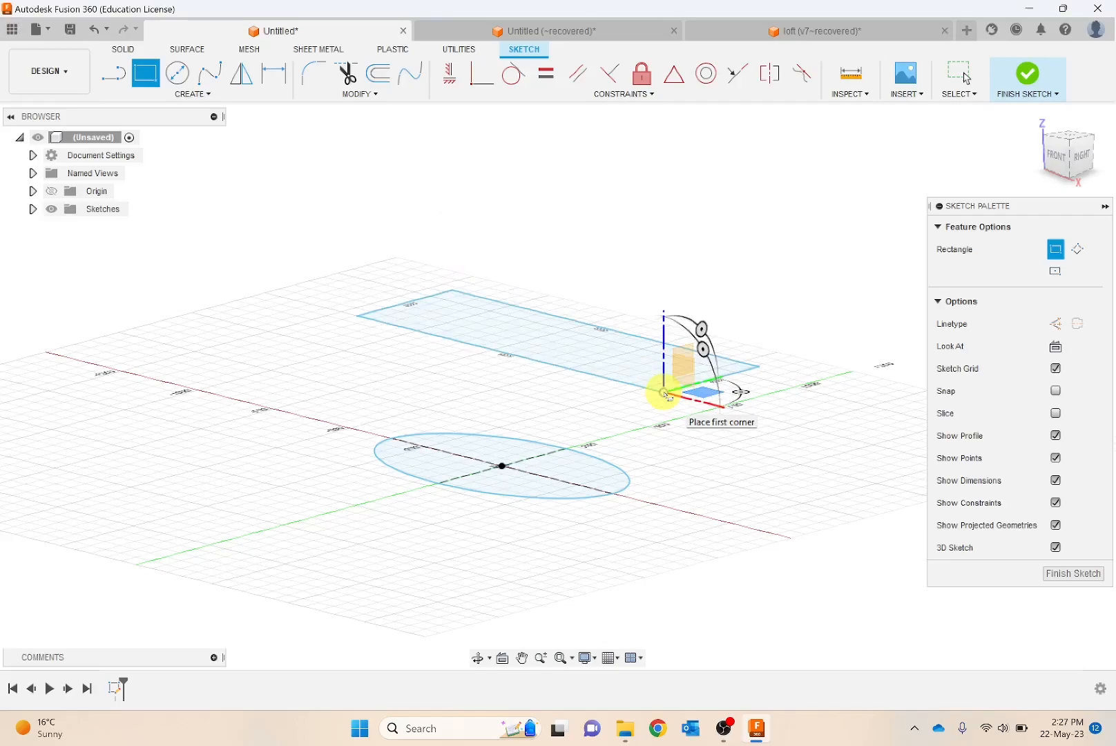
pyautogui.moveTo(636, 399)
pyautogui.keyDown('shift'); pyautogui.mouseDown(button='middle')
pyautogui.moveTo(632, 377)
pyautogui.moveTo(639, 406)
pyautogui.mouseUp(button='middle'); pyautogui.keyUp('shift')
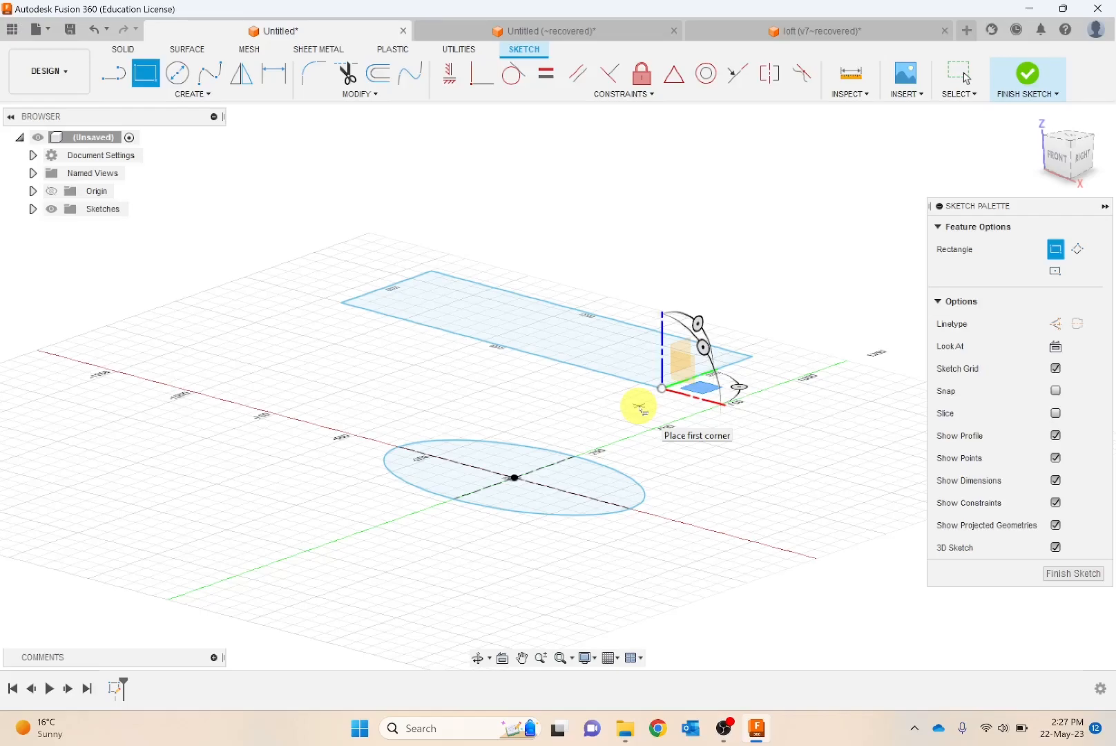
# Step: Undo the rectangle and return to editing the ellipse sketch
pyautogui.click(1055, 572)
pyautogui.hotkey('ctrl', 'z')
pyautogui.hotkey('ctrl', 'z')
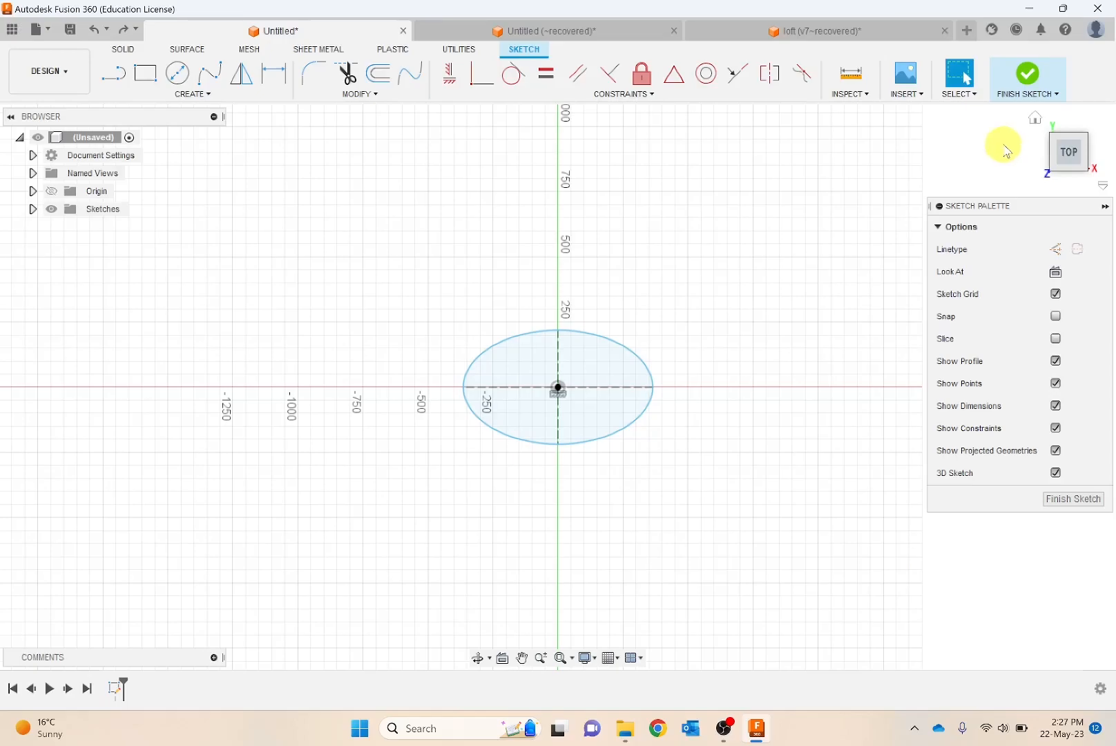
pyautogui.click(642, 378)
pyautogui.keyDown('shift'); pyautogui.moveTo(642, 376); pyautogui.dragTo(586, 332, button='middle'); pyautogui.keyUp('shift')
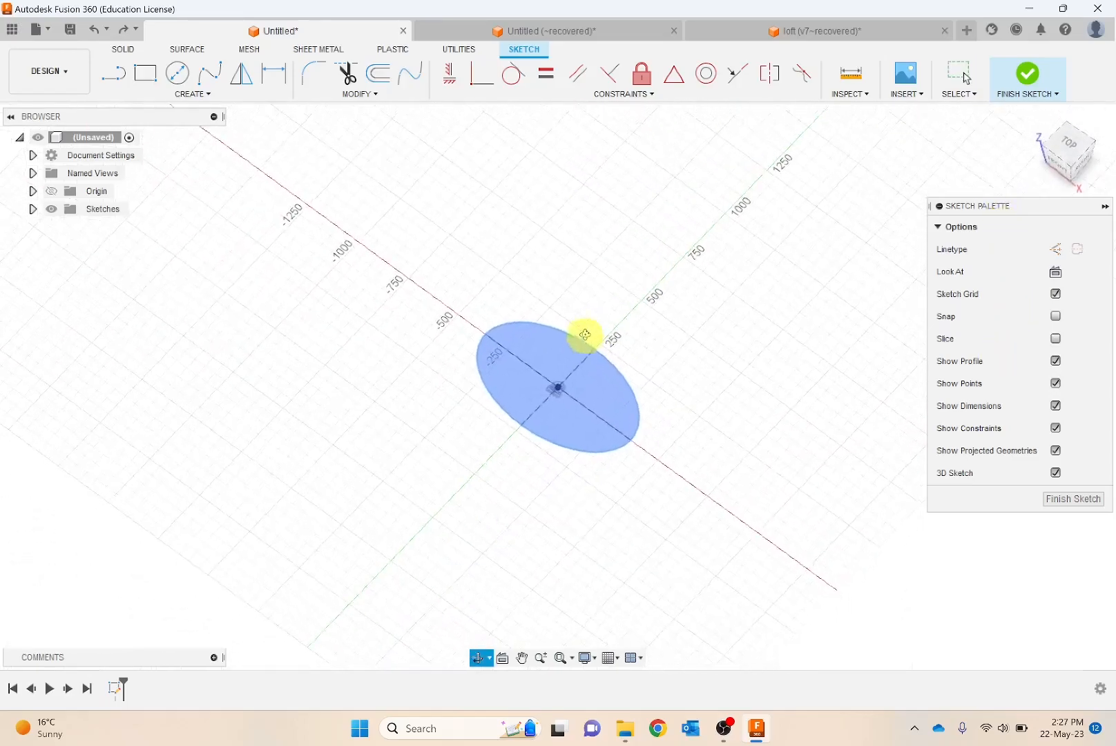
pyautogui.press('Escape')
pyautogui.click(1036, 121)
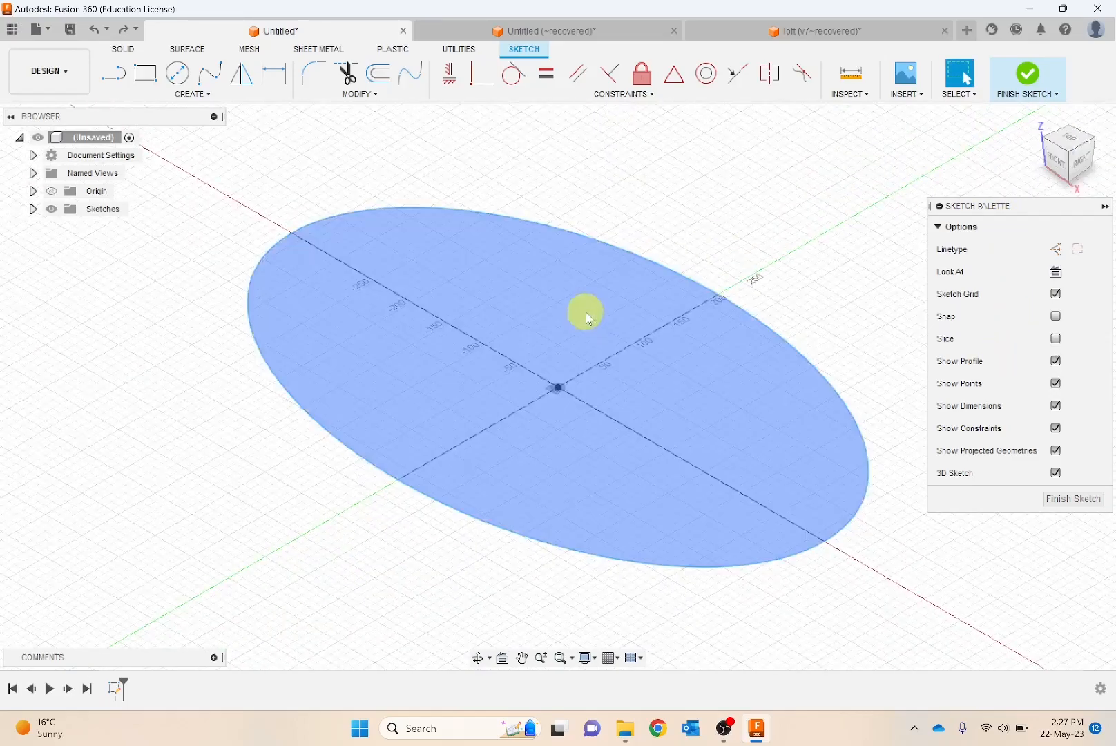
pyautogui.scroll(-2, 603, 304)
pyautogui.moveTo(600, 295); pyautogui.dragTo(557, 439, button='middle')
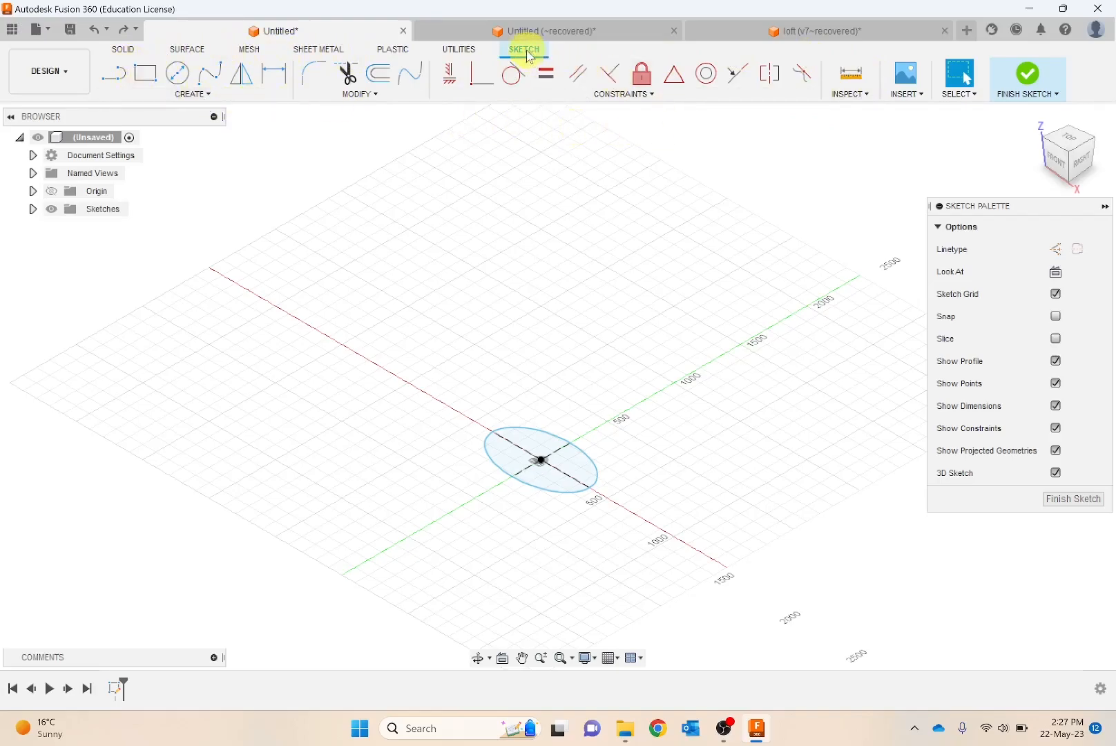
# Step: Create a construction plane offset 400 mm above the horizontal XY plane
pyautogui.click(129, 47)
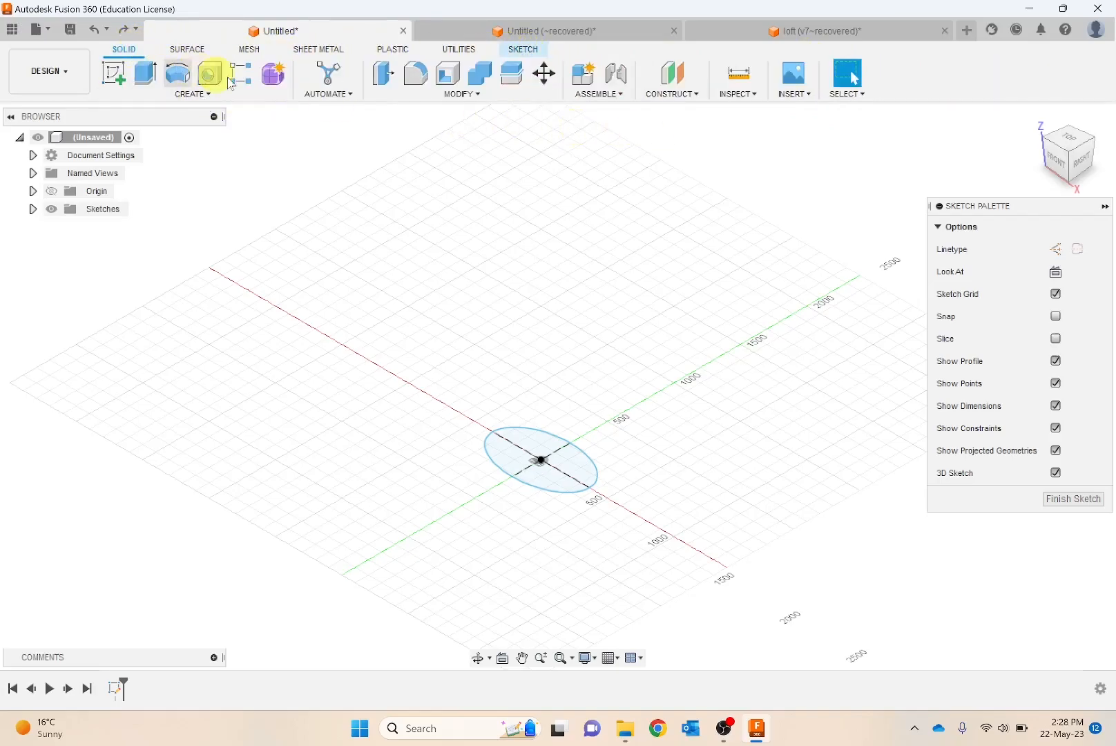
pyautogui.click(690, 99)
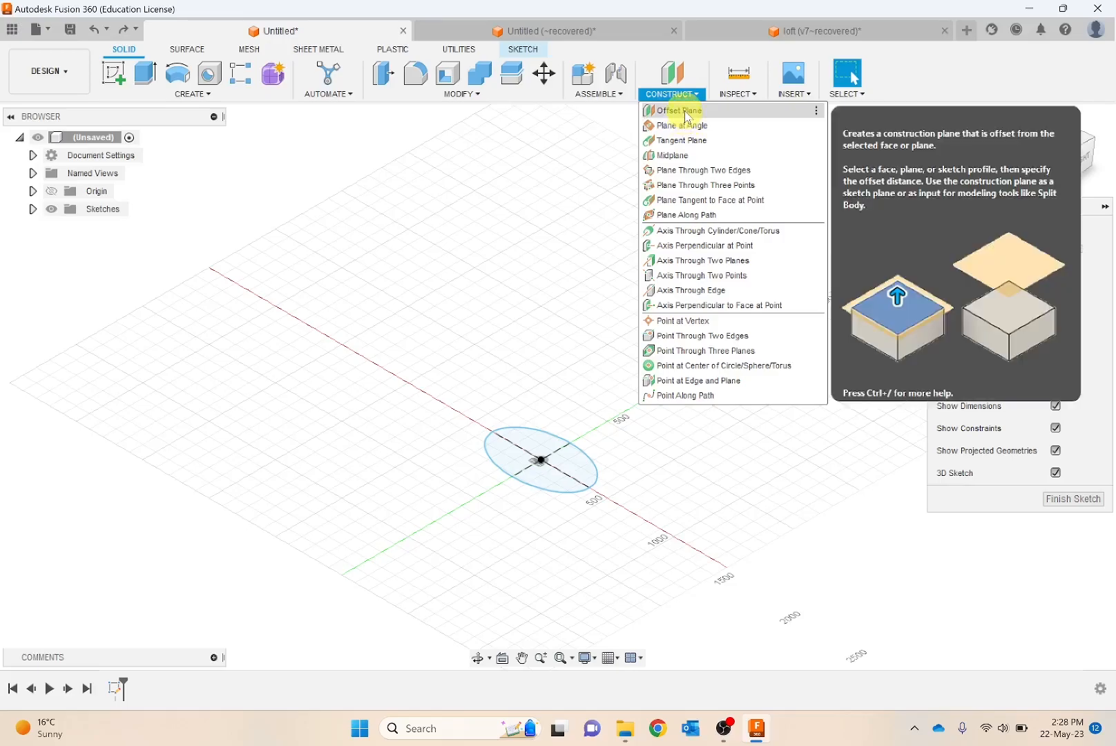
pyautogui.click(688, 115)
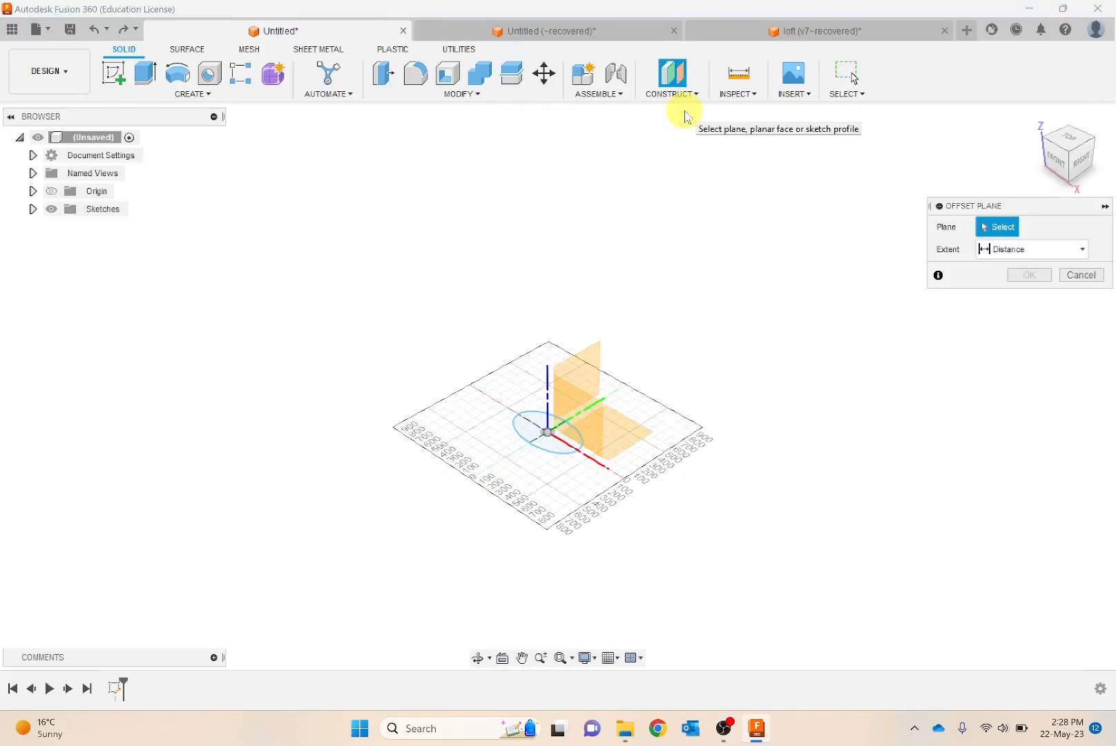
pyautogui.click(634, 435)
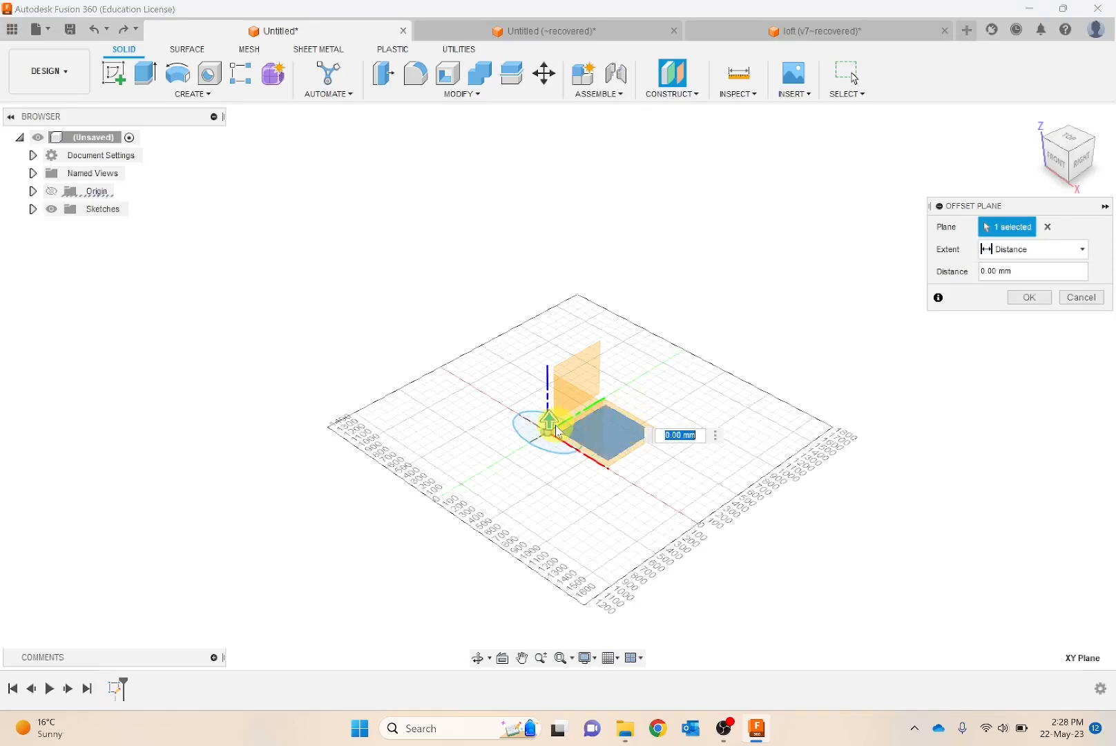
pyautogui.moveTo(551, 422); pyautogui.dragTo(536, 198)
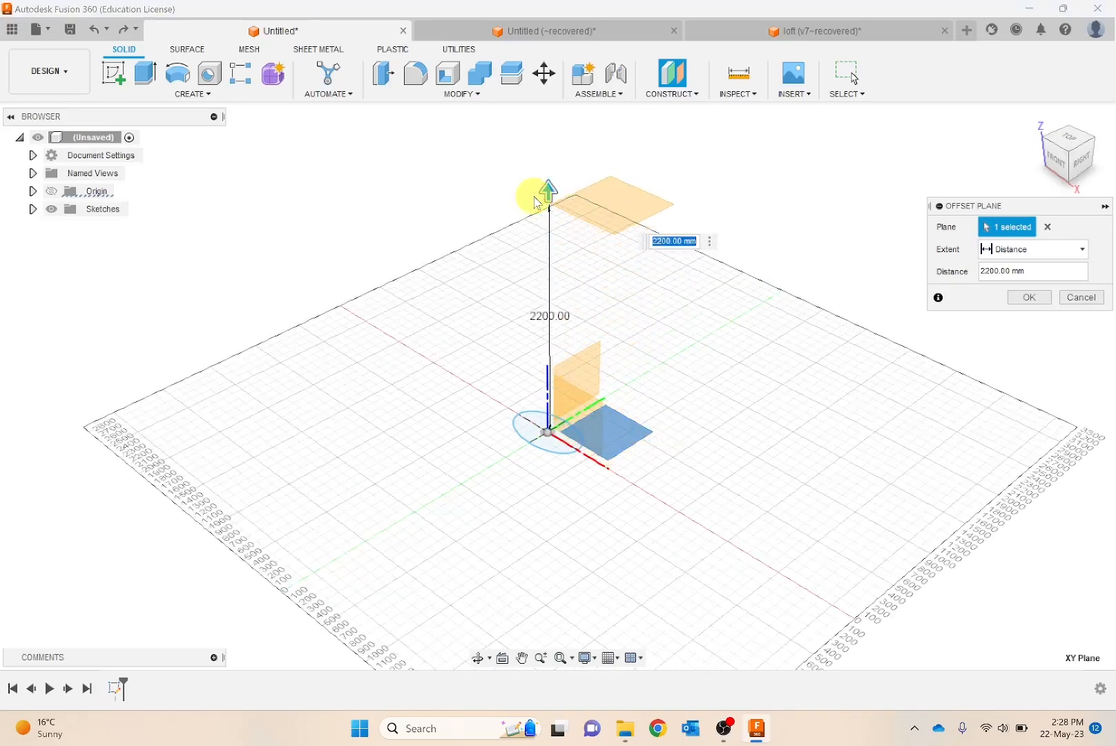
pyautogui.click(1010, 255)
pyautogui.click(1012, 268)
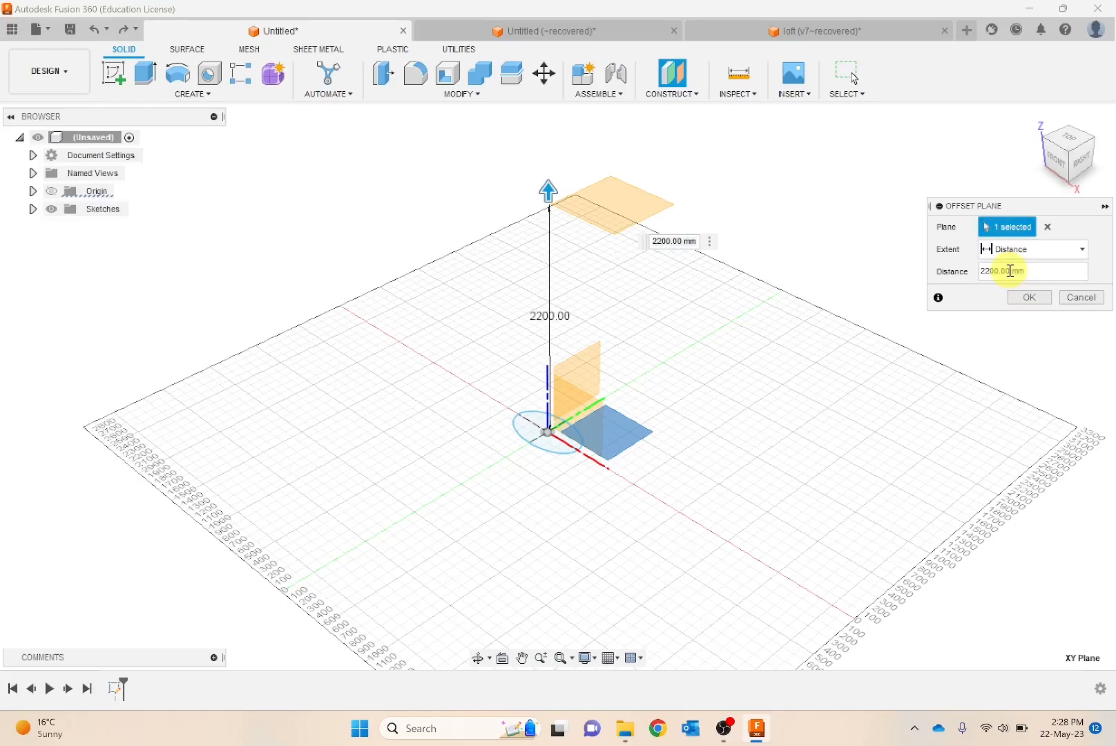
pyautogui.click(1012, 271)
pyautogui.write('400')
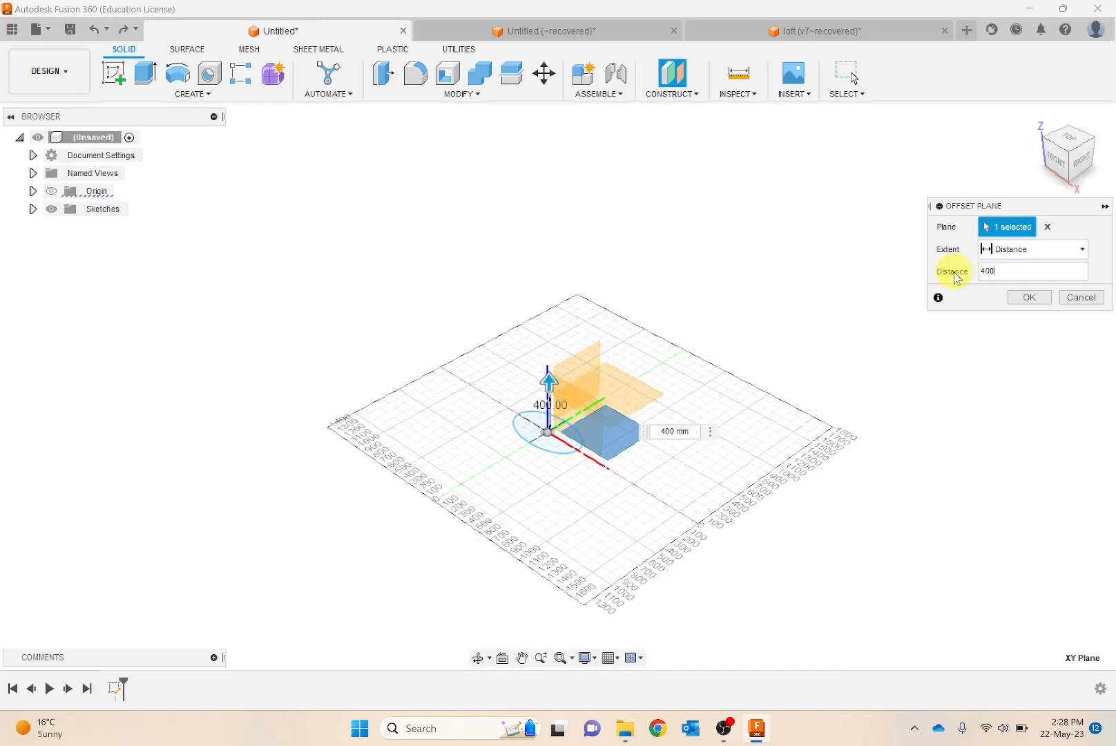
pyautogui.scroll(8, 542, 407)
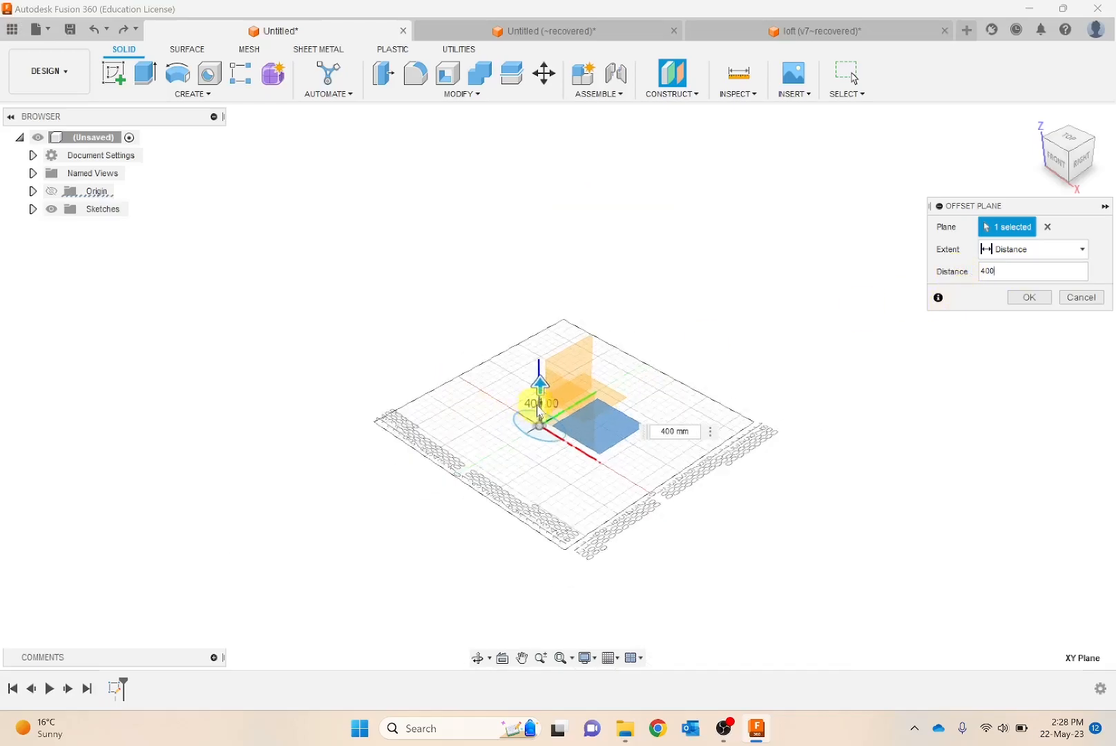
pyautogui.scroll(2, 542, 409)
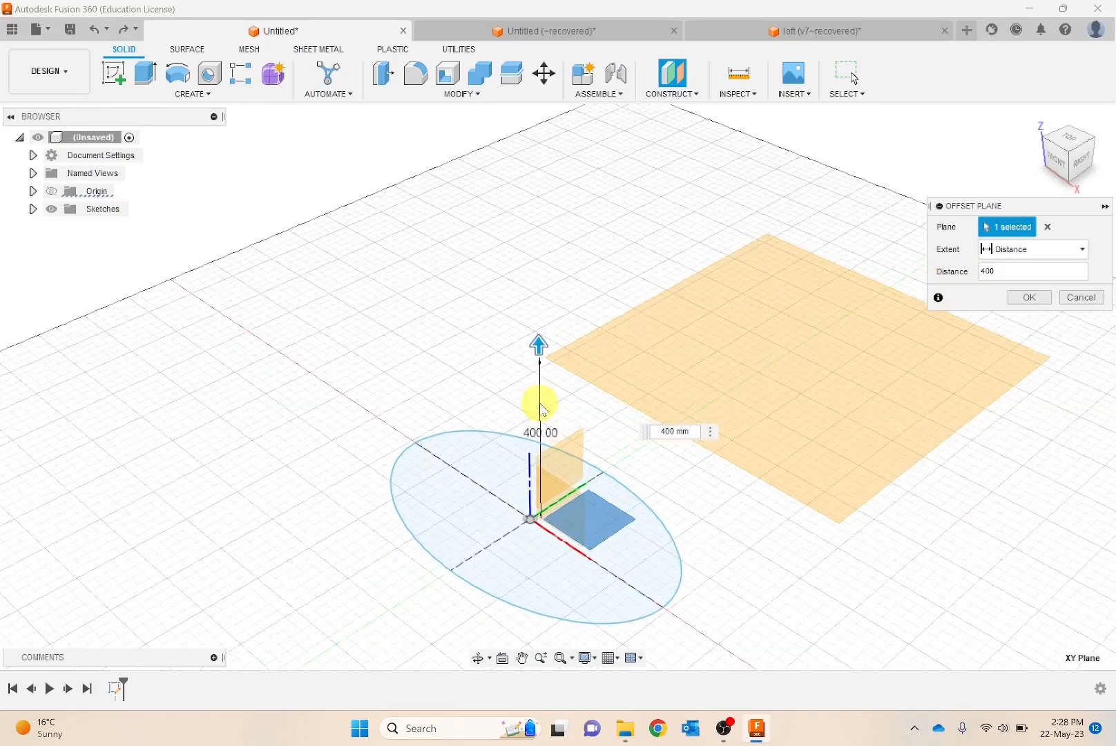
pyautogui.click(1042, 299)
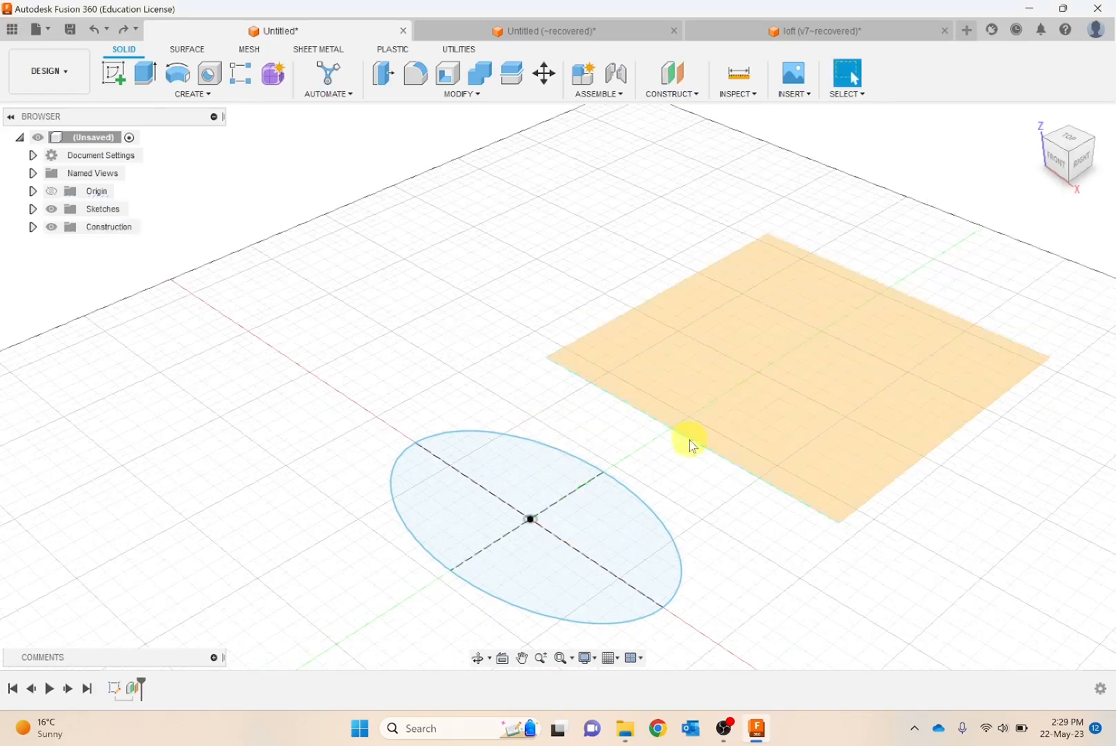
# Step: Start a new sketch on the offset construction plane above the ellipse
pyautogui.moveTo(668, 448)
pyautogui.keyDown('shift'); pyautogui.mouseDown(button='middle')
pyautogui.moveTo(670, 386)
pyautogui.moveTo(681, 451)
pyautogui.mouseUp(button='middle'); pyautogui.keyUp('shift')
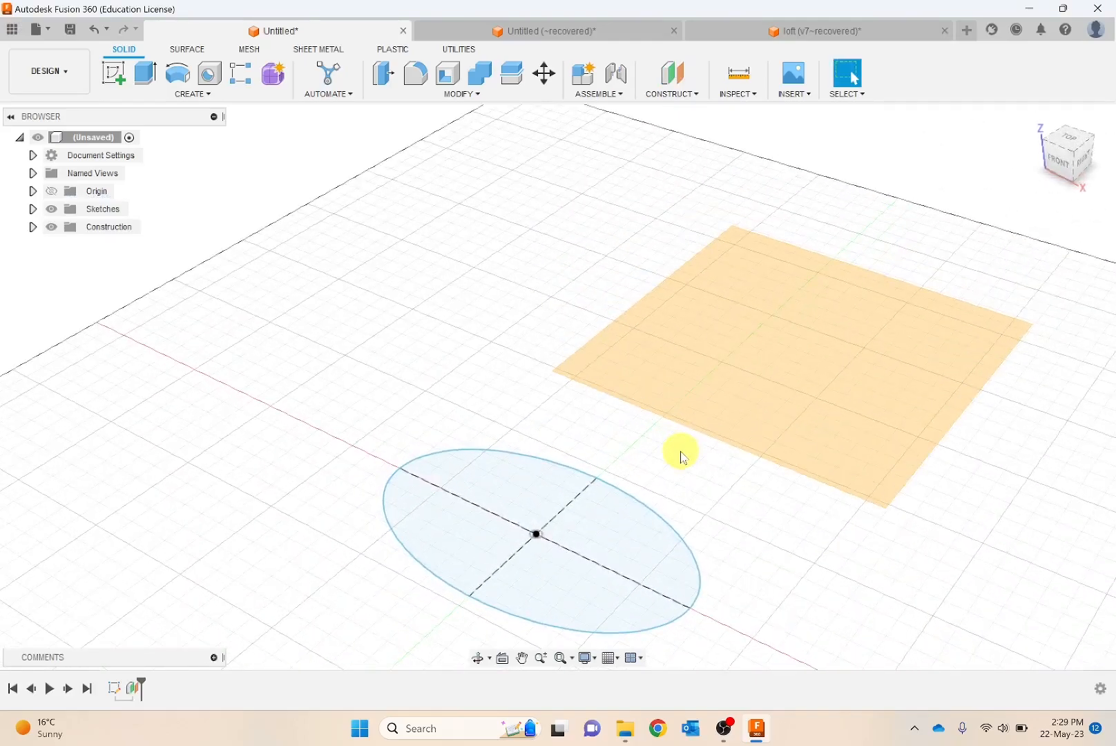
pyautogui.click(117, 76)
pyautogui.click(731, 421)
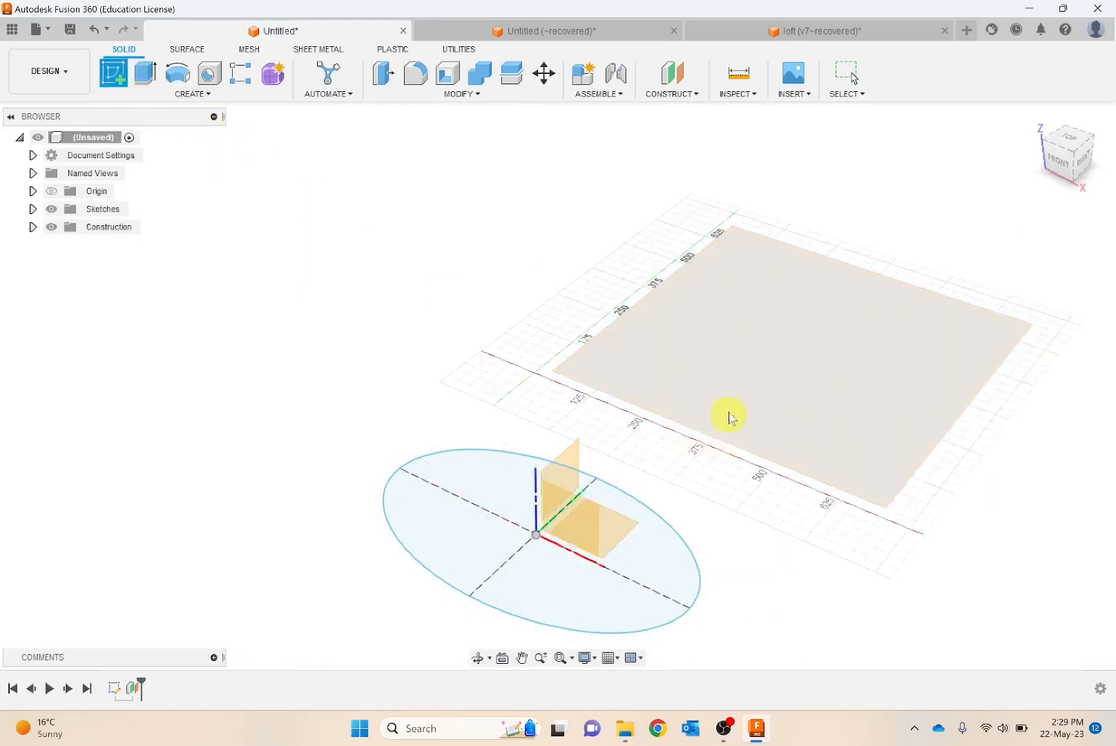
pyautogui.click(715, 380)
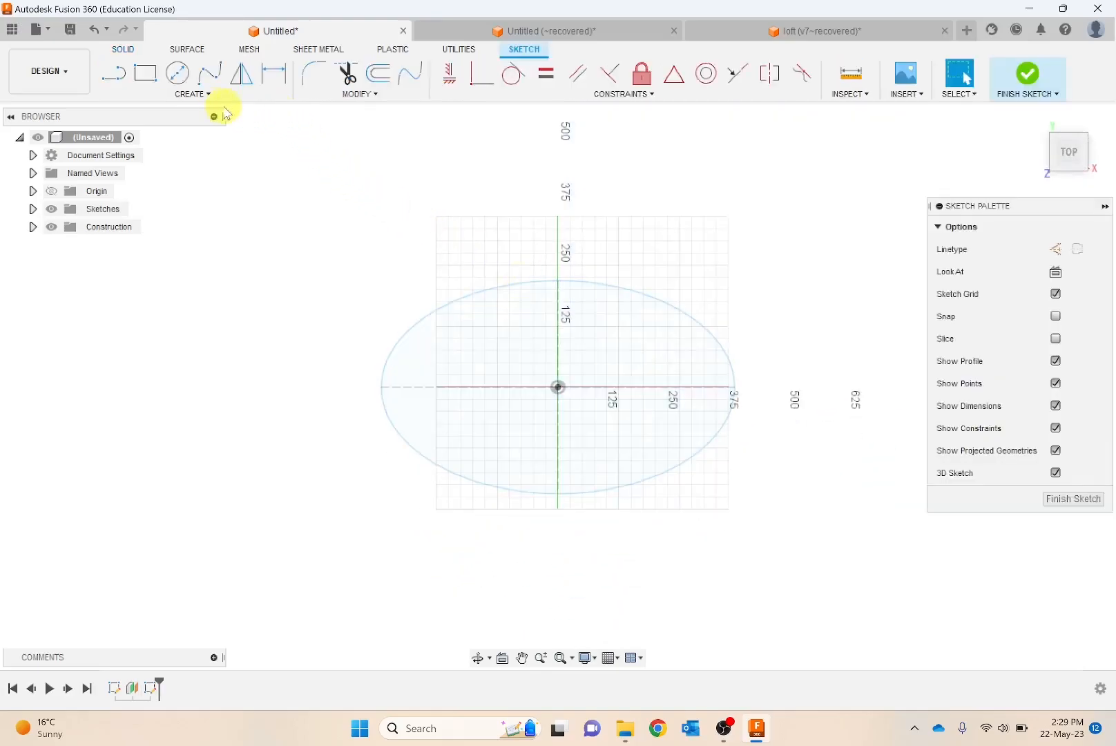
# Step: Sketch a six-sided circumscribed polygon centred on the origin with an inner radius of about 497 mm and finish the sketch
pyautogui.click(193, 94)
pyautogui.moveTo(187, 174)
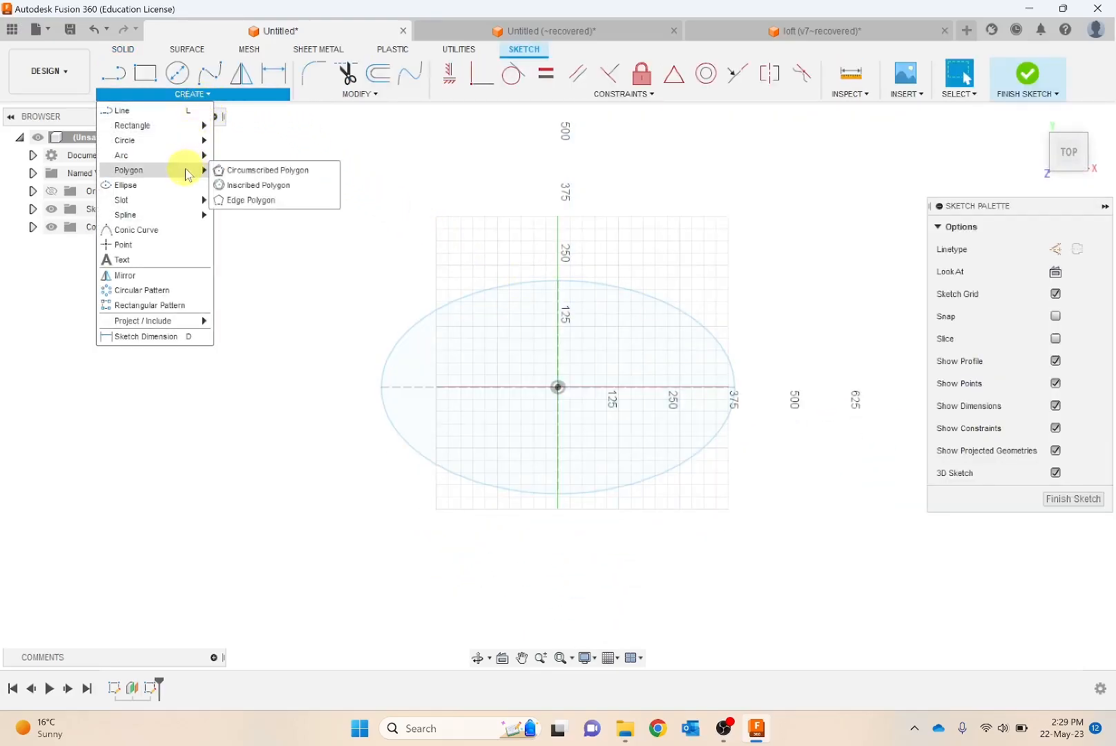
pyautogui.click(239, 170)
pyautogui.click(560, 387)
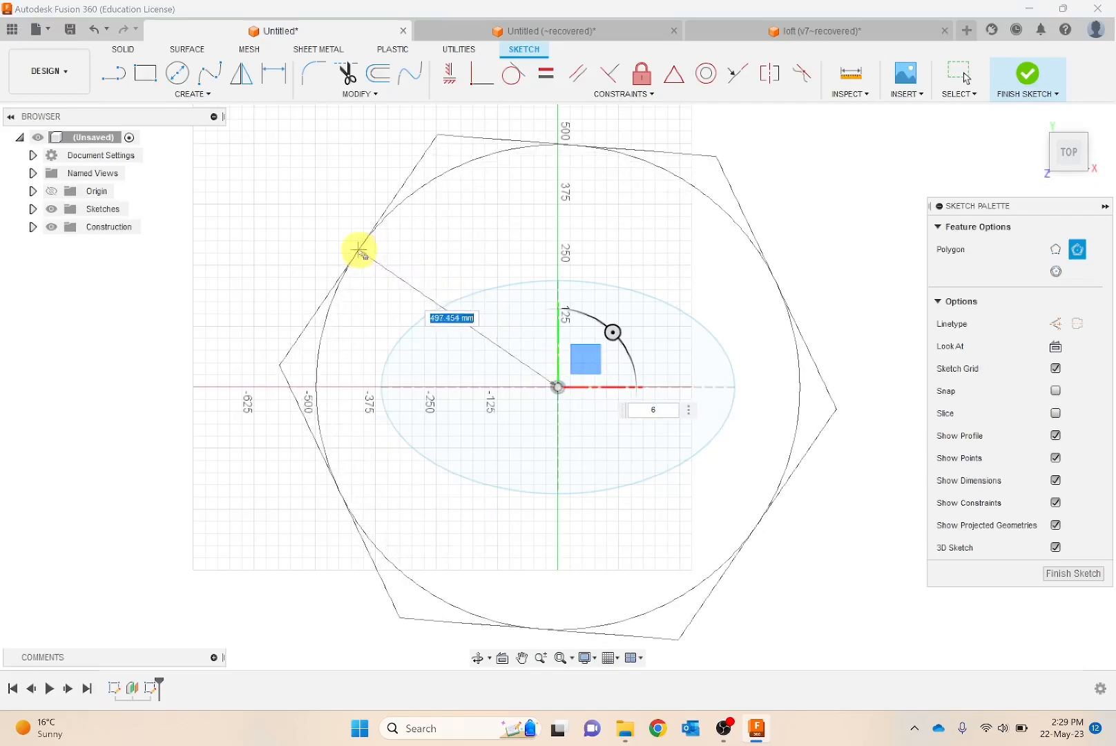
pyautogui.click(359, 250)
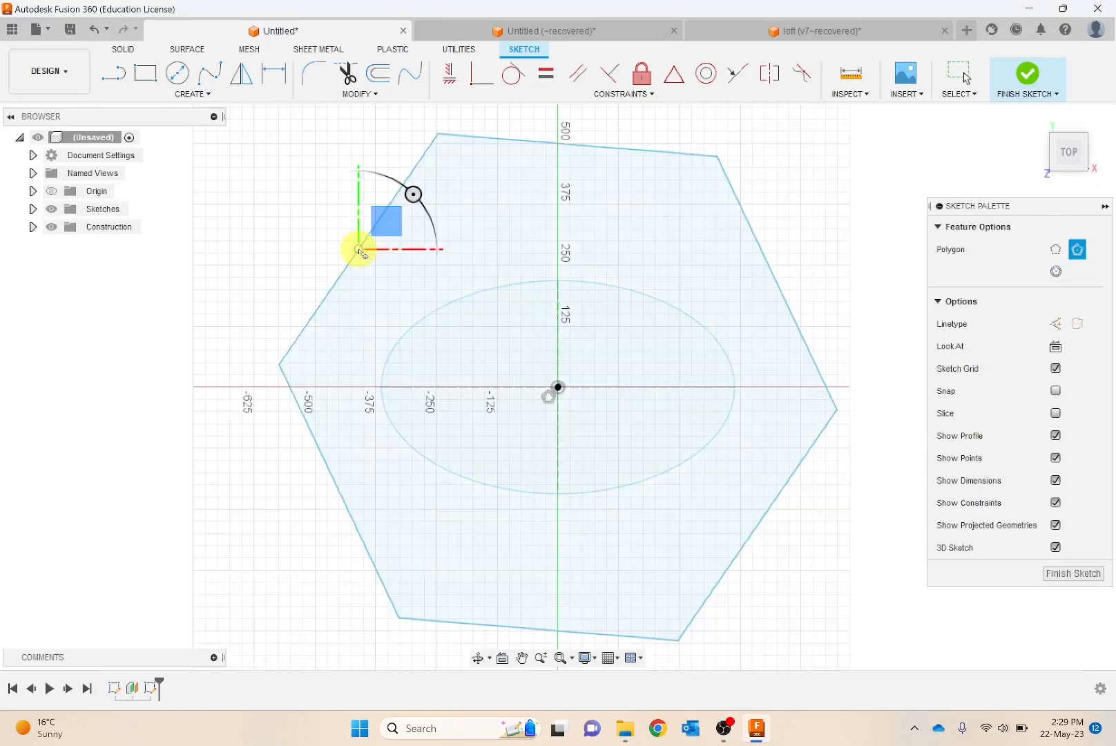
pyautogui.click(1066, 575)
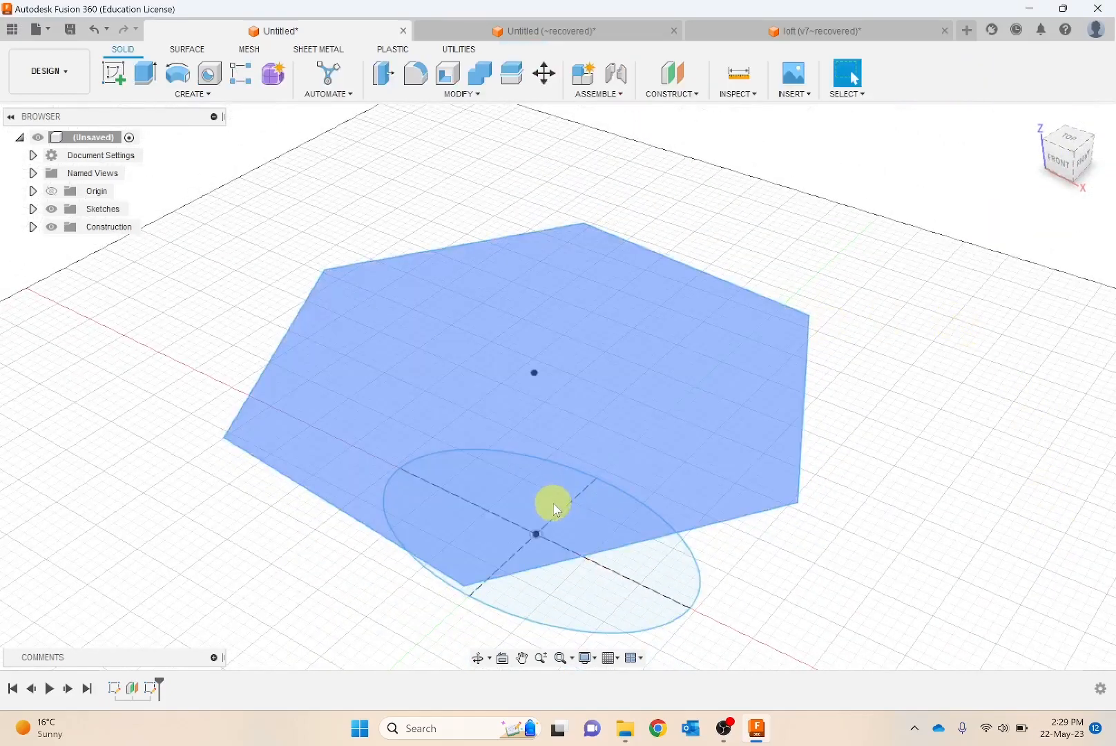
# Step: Set up a loft from the base ellipse to the hexagon and shift one connection point along the ellipse's edge
pyautogui.keyDown('shift'); pyautogui.moveTo(549, 480); pyautogui.dragTo(535, 561, button='middle'); pyautogui.keyUp('shift')
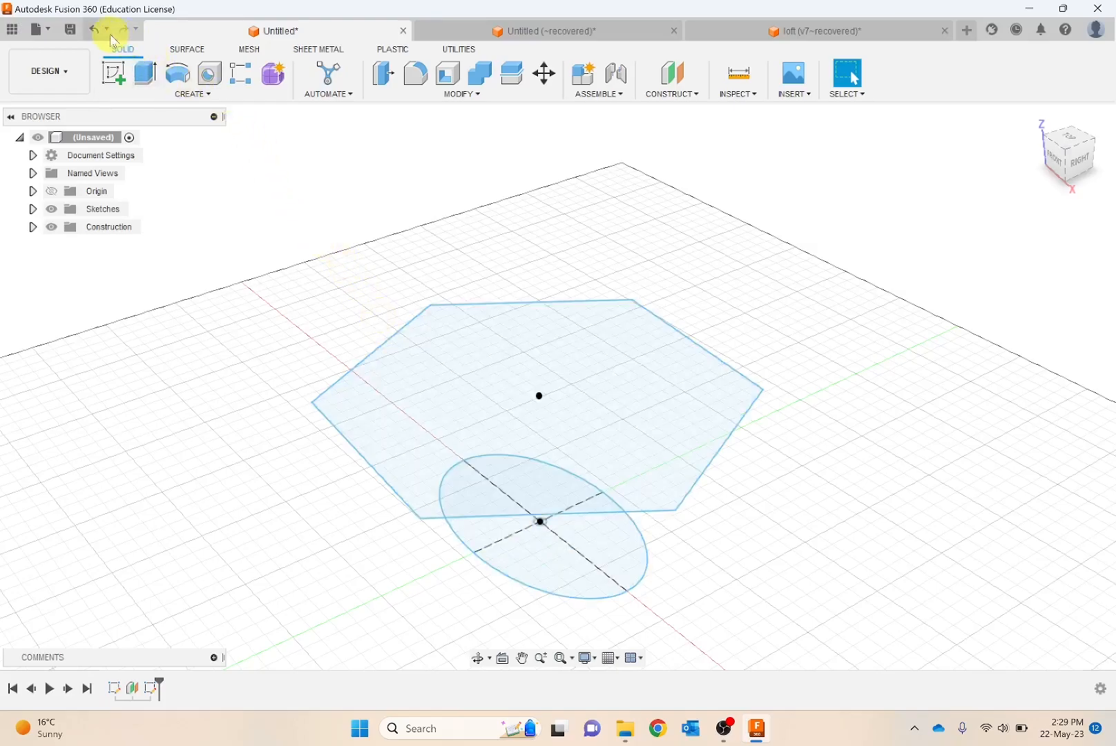
pyautogui.click(197, 95)
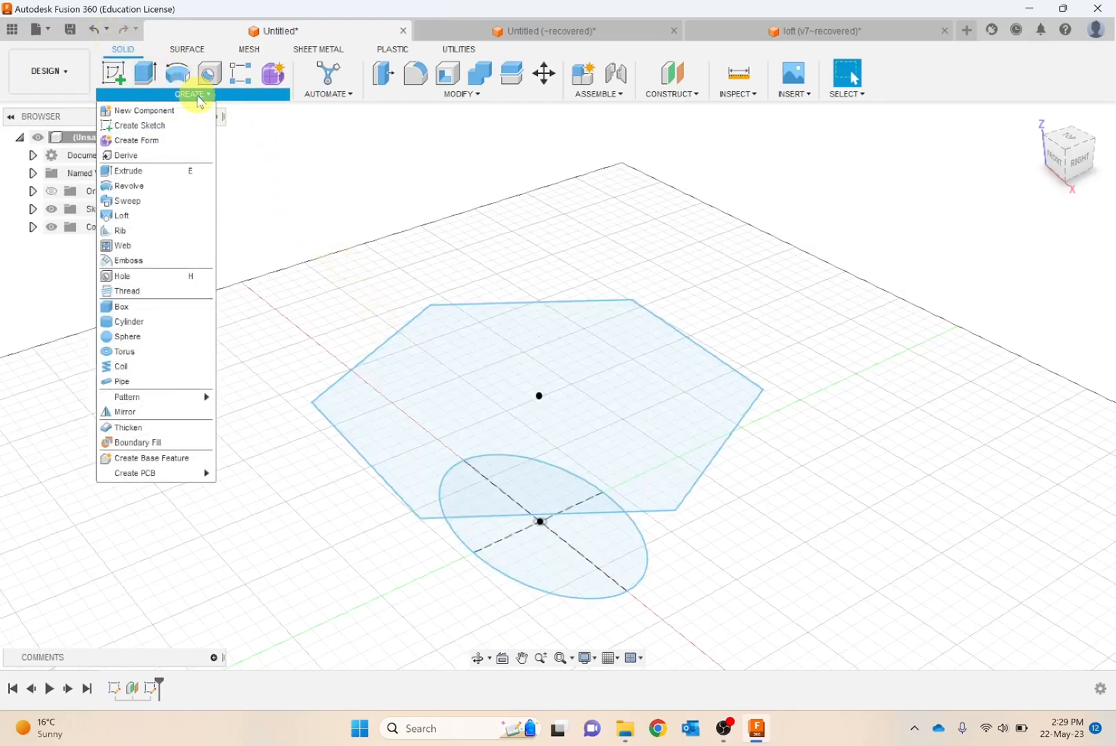
pyautogui.click(164, 225)
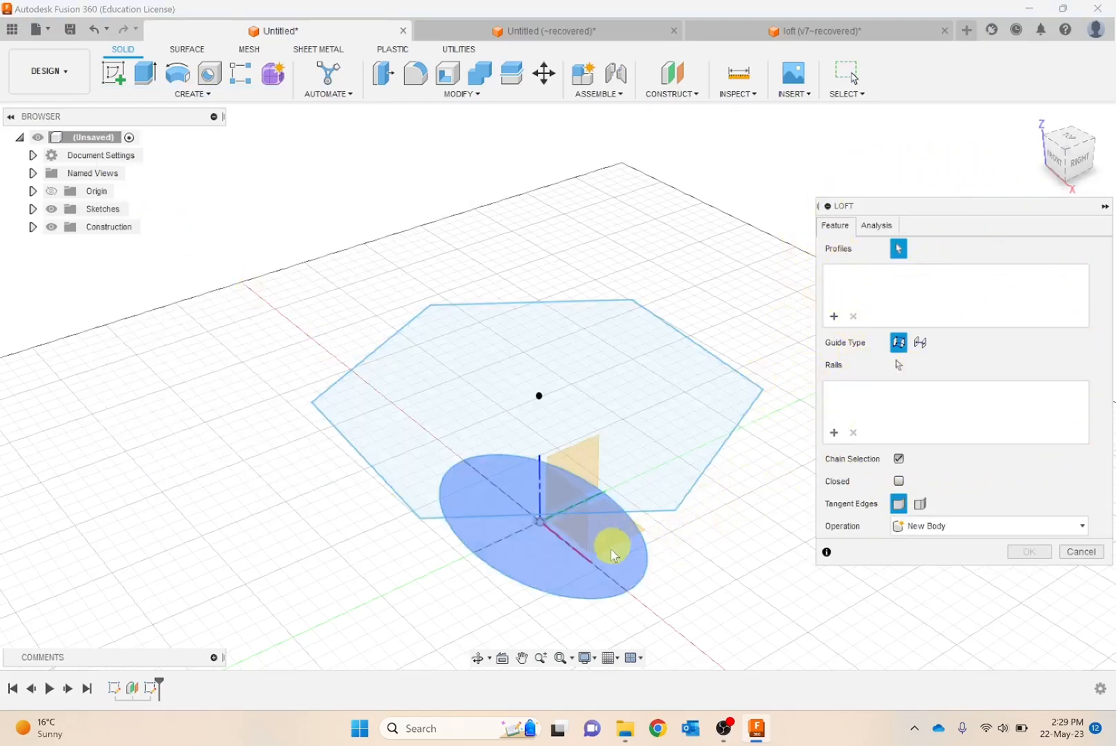
pyautogui.click(571, 574)
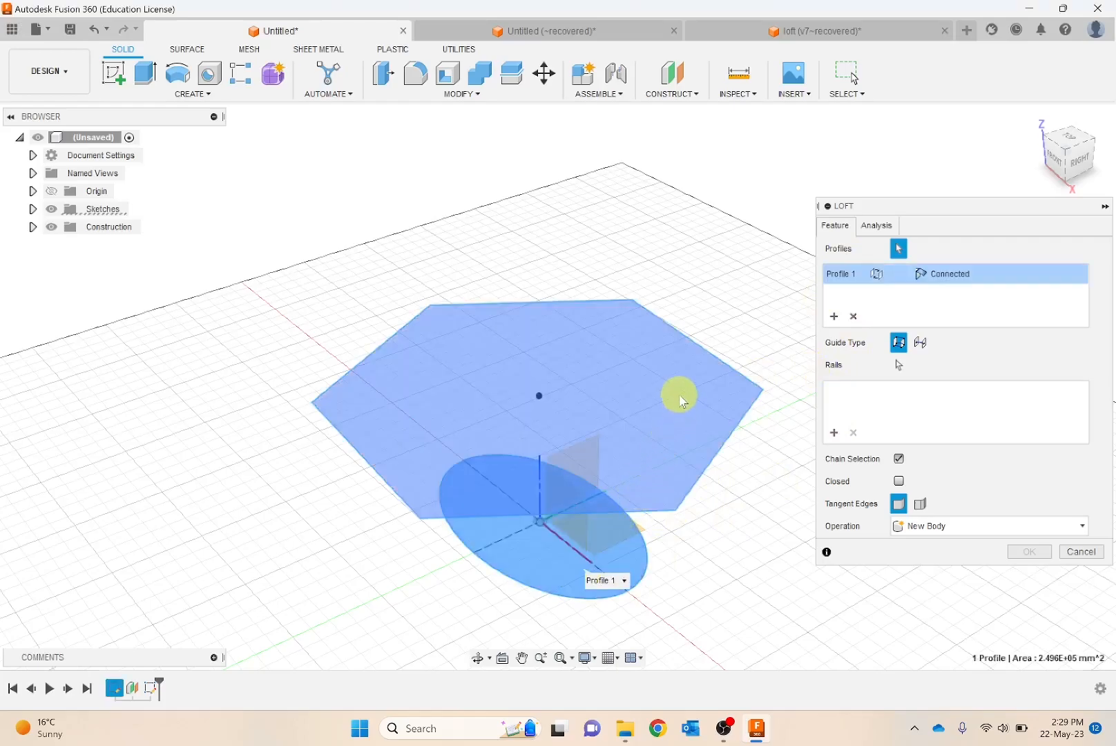
pyautogui.click(681, 399)
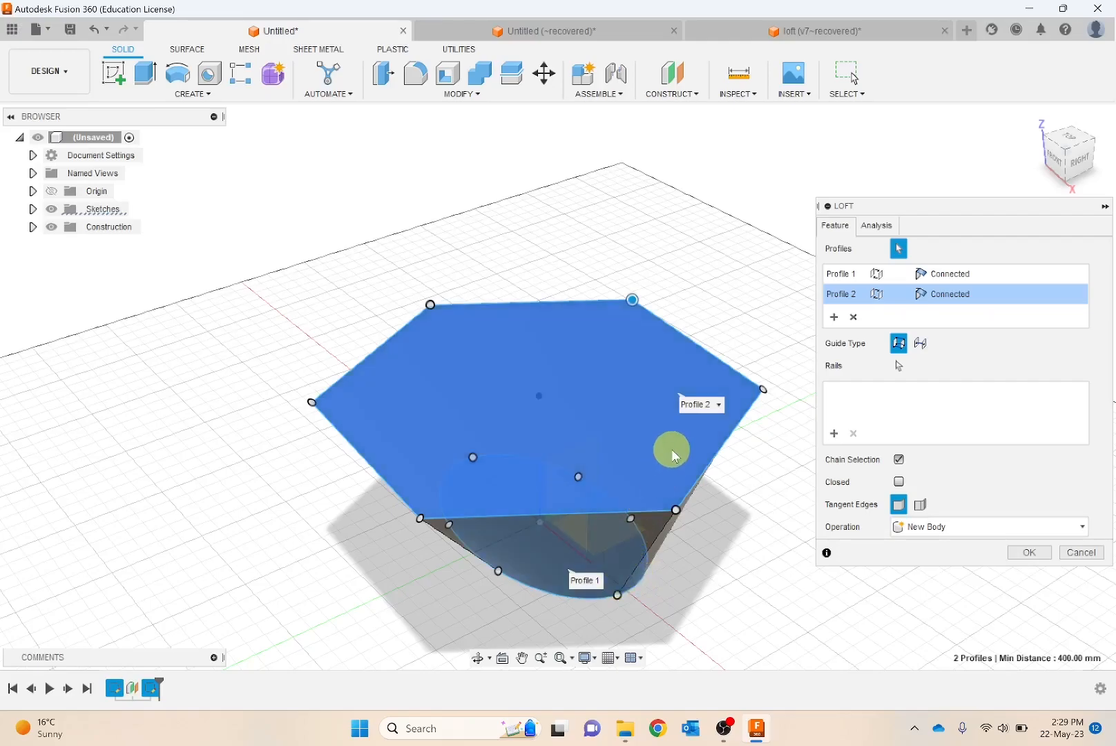
pyautogui.keyDown('shift'); pyautogui.moveTo(603, 456); pyautogui.dragTo(650, 359, button='middle'); pyautogui.keyUp('shift')
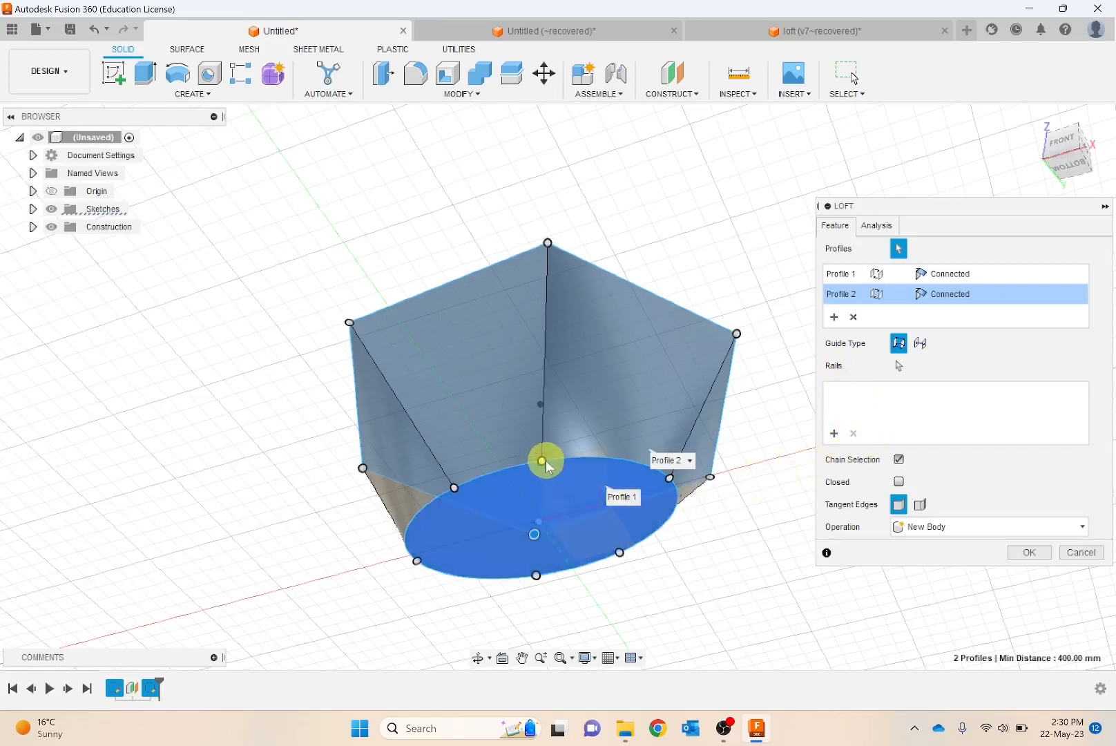
pyautogui.moveTo(580, 454)
pyautogui.mouseDown()
pyautogui.moveTo(661, 456)
pyautogui.moveTo(570, 451)
pyautogui.moveTo(640, 451)
pyautogui.moveTo(694, 475)
pyautogui.moveTo(697, 492)
pyautogui.moveTo(625, 459)
pyautogui.moveTo(590, 457)
pyautogui.mouseUp()
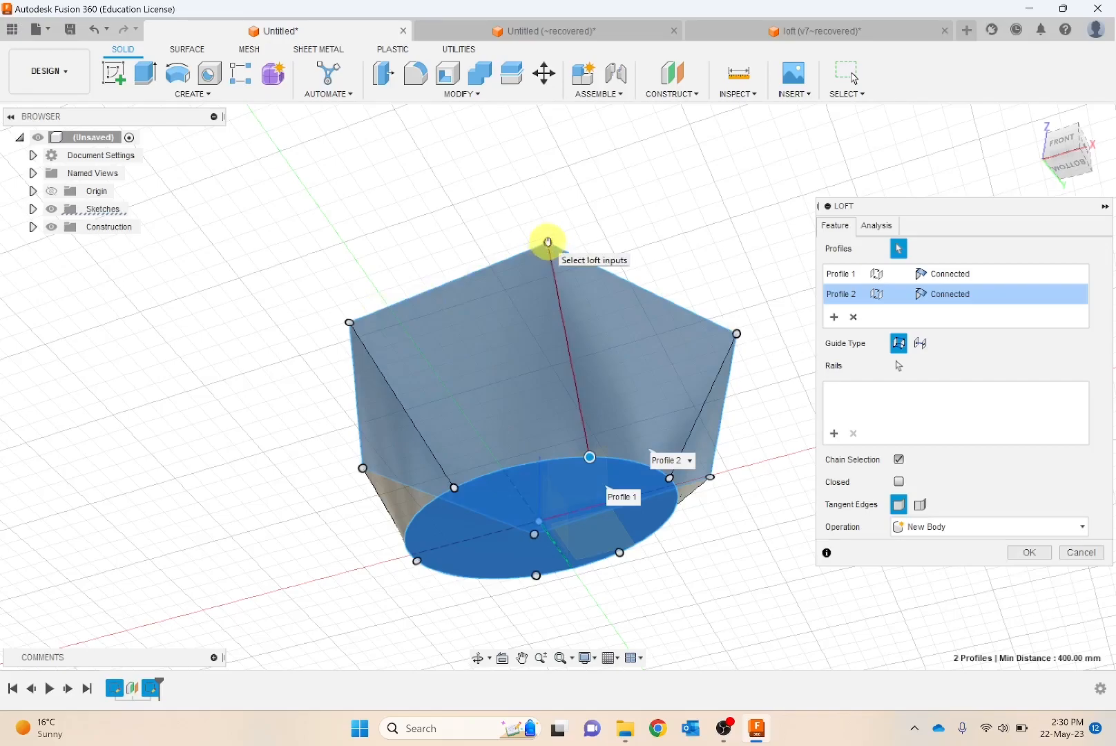
# Step: Set both loft profiles to the Direction end condition and create the loft as a new body
pyautogui.click(992, 274)
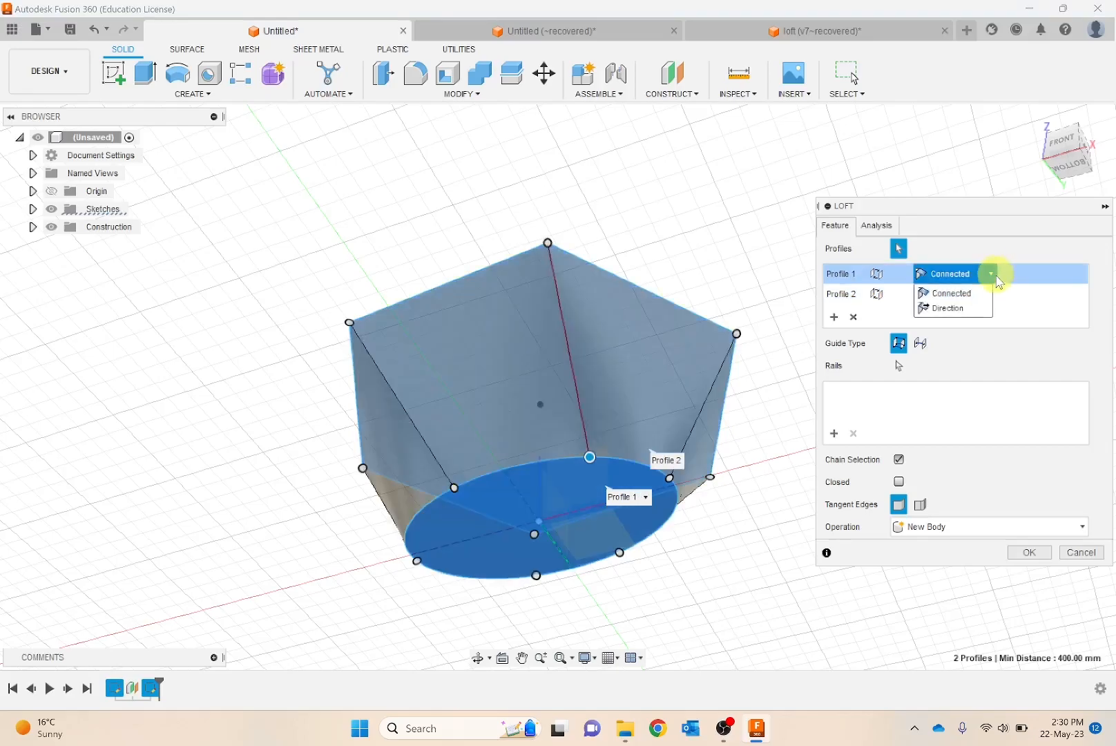
pyautogui.click(974, 309)
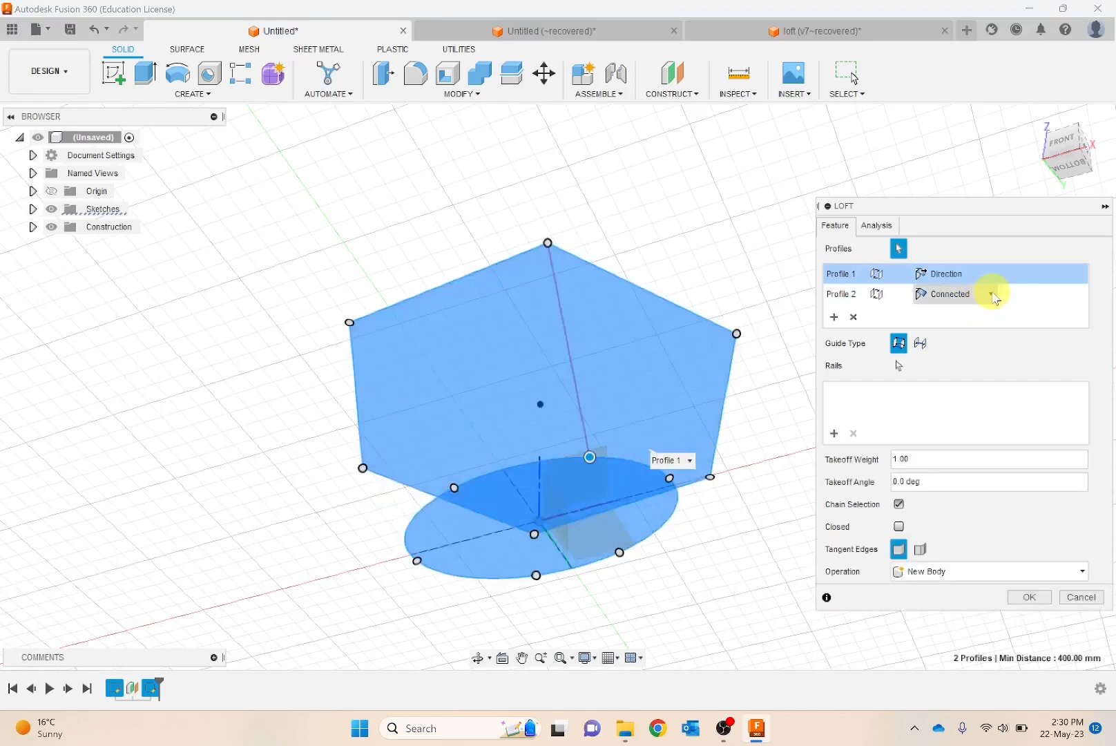
pyautogui.click(993, 295)
pyautogui.click(981, 324)
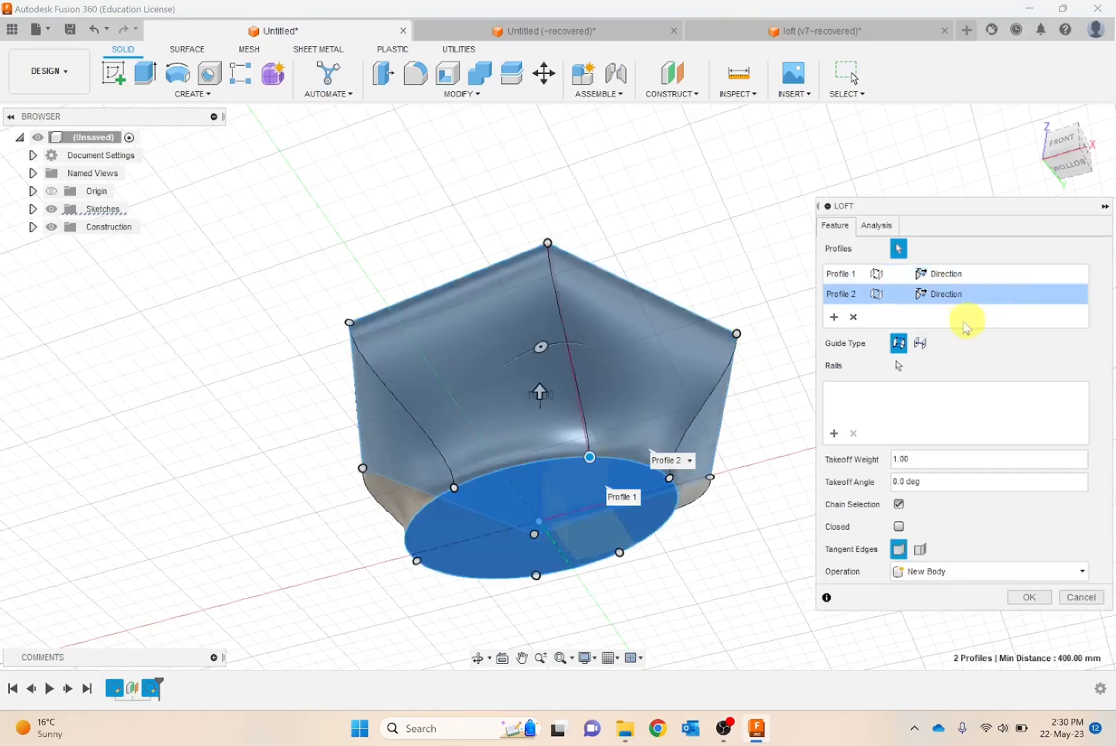
pyautogui.keyDown('shift'); pyautogui.moveTo(546, 437); pyautogui.dragTo(528, 461, button='middle'); pyautogui.keyUp('shift')
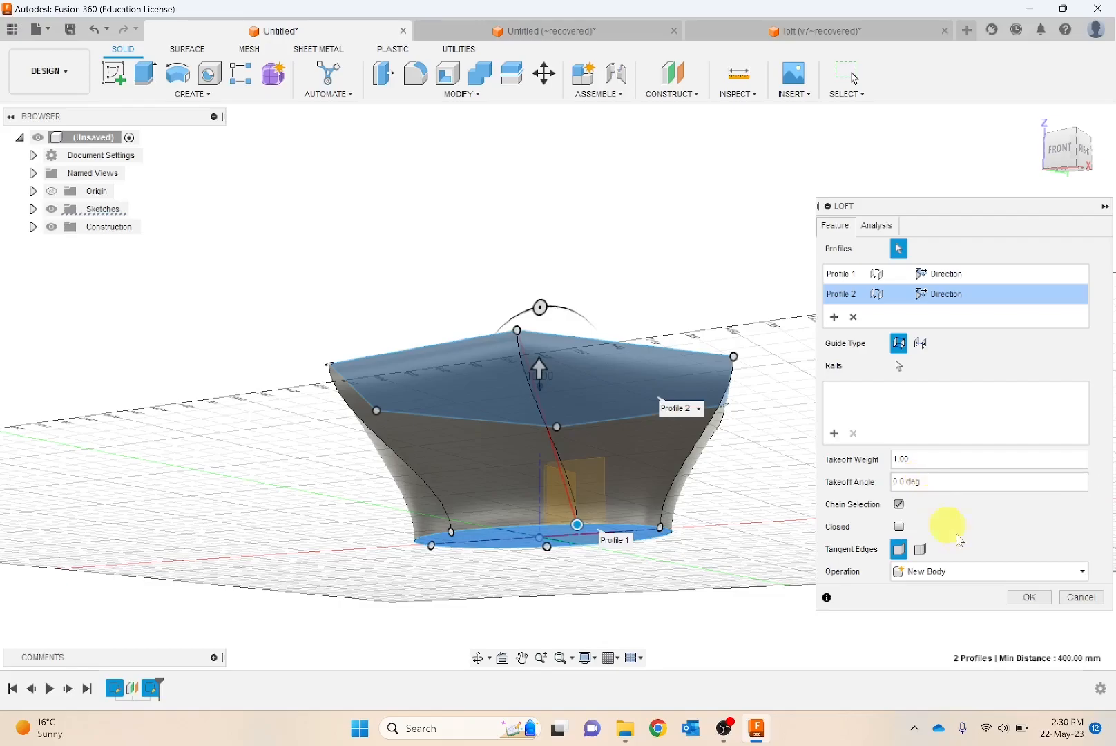
pyautogui.click(1022, 598)
pyautogui.keyDown('shift'); pyautogui.moveTo(651, 485); pyautogui.dragTo(523, 507, button='middle'); pyautogui.keyUp('shift')
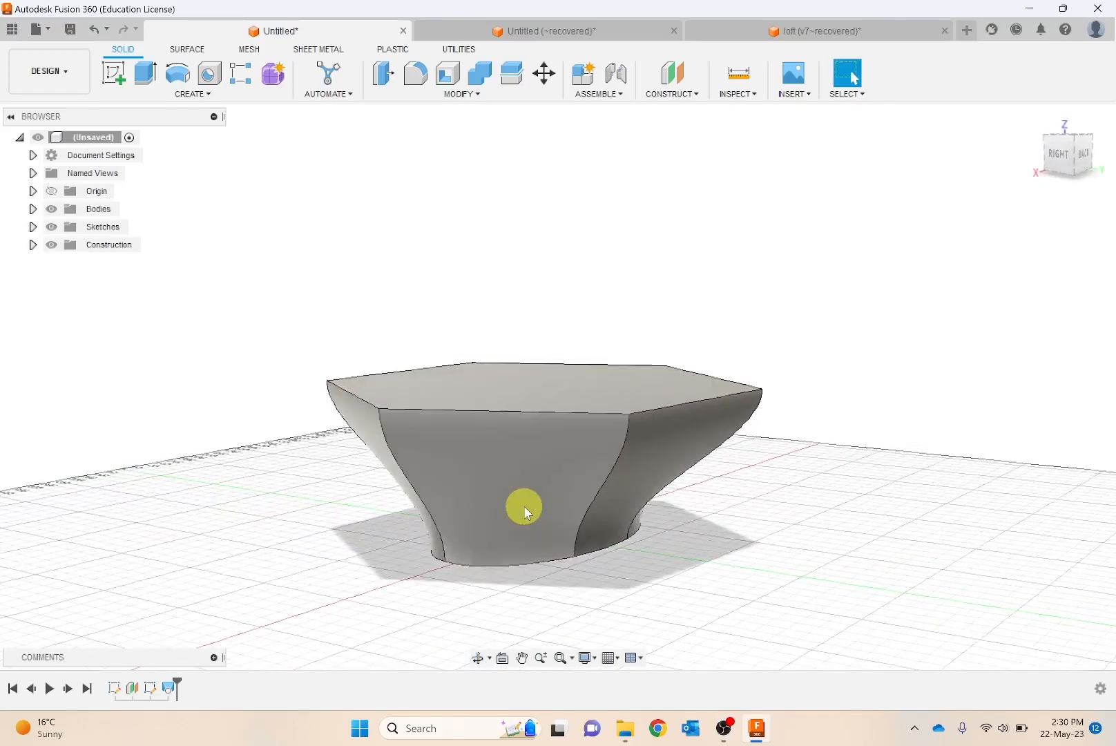
# Step: Switch to the Untitled (~recovered) design and examine its two ellipses and the spline connecting them
pyautogui.click(588, 34)
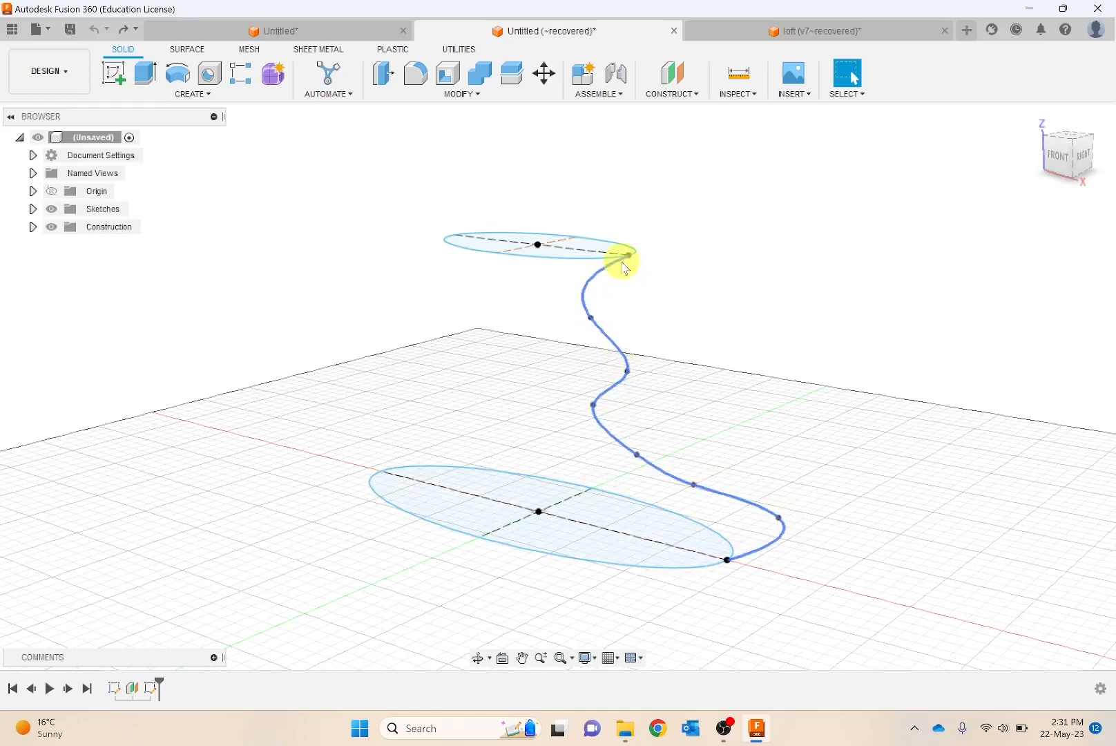
pyautogui.click(331, 33)
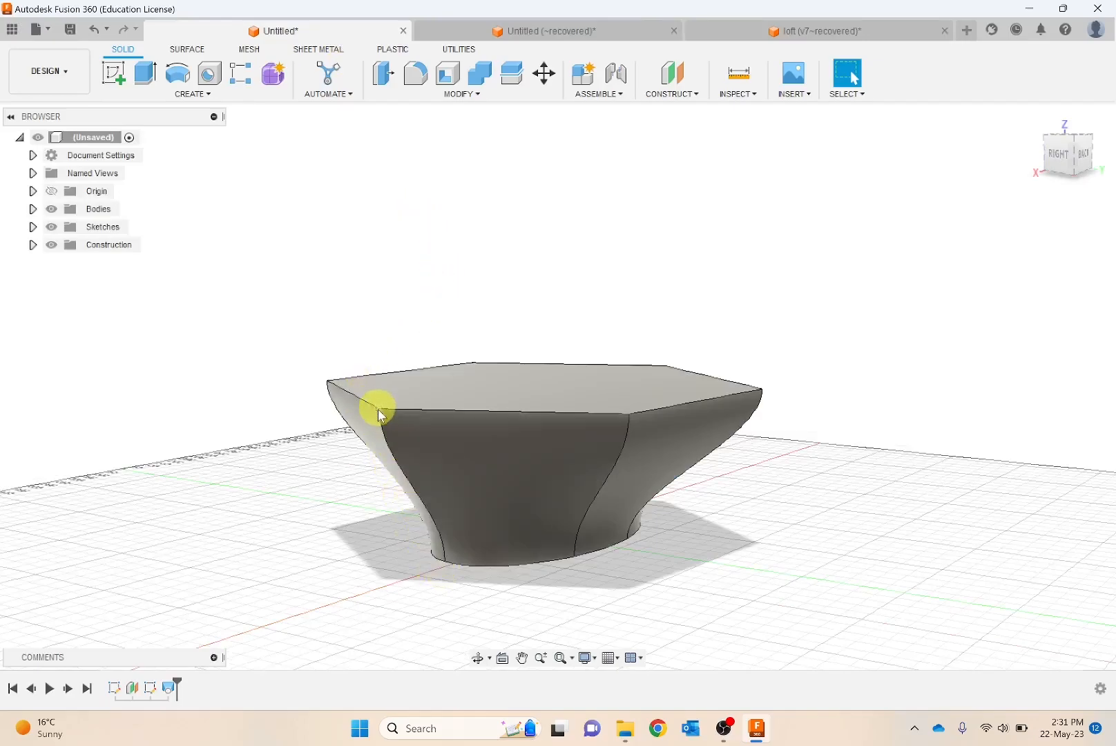
pyautogui.click(479, 33)
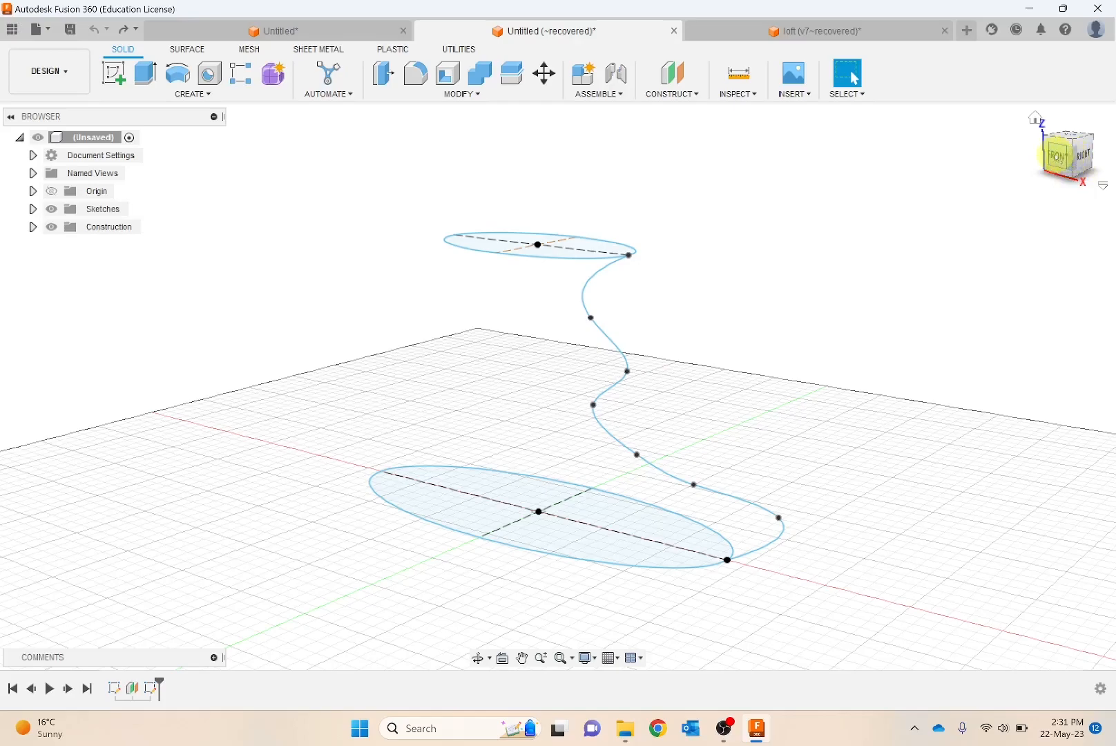
pyautogui.click(1057, 157)
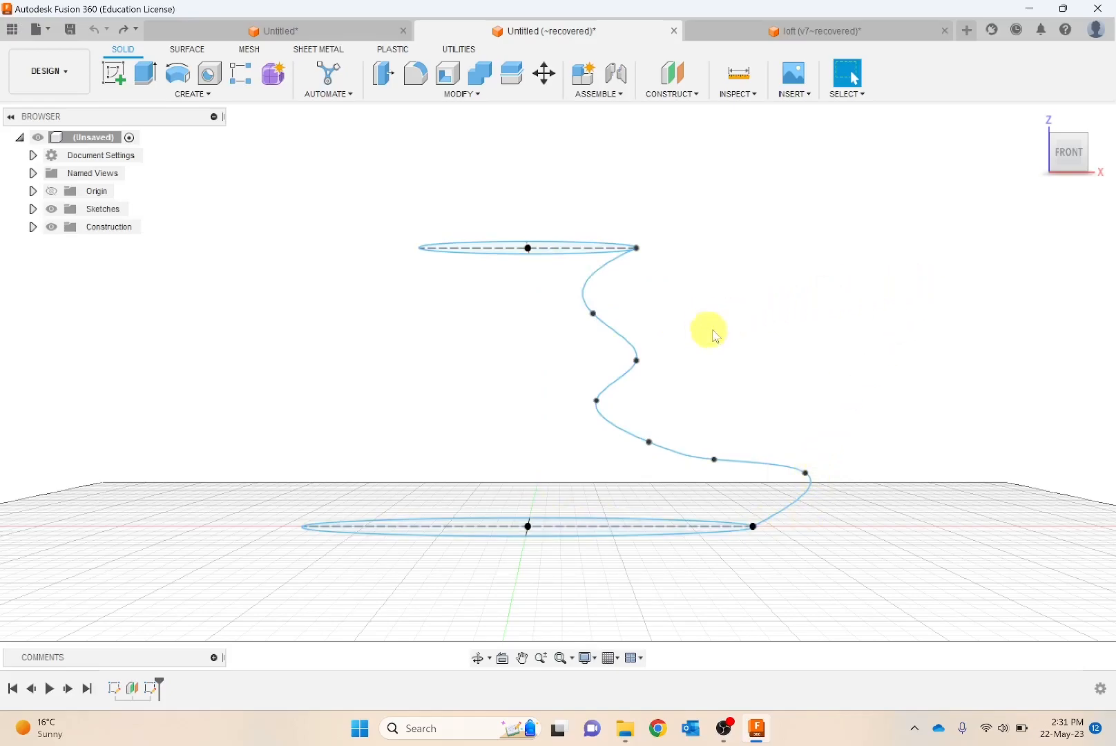
pyautogui.keyDown('shift'); pyautogui.moveTo(715, 267); pyautogui.dragTo(635, 296, button='middle'); pyautogui.keyUp('shift')
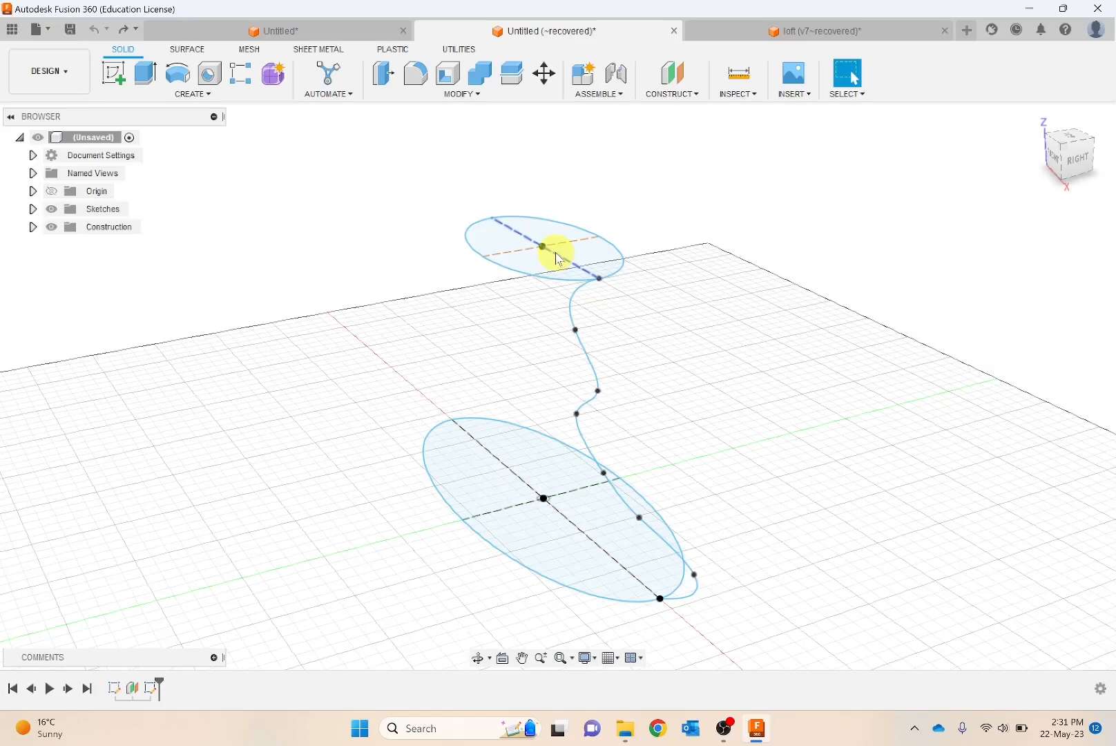
# Step: Set up a loft from the large base ellipse to the smaller upper ellipse
pyautogui.click(193, 94)
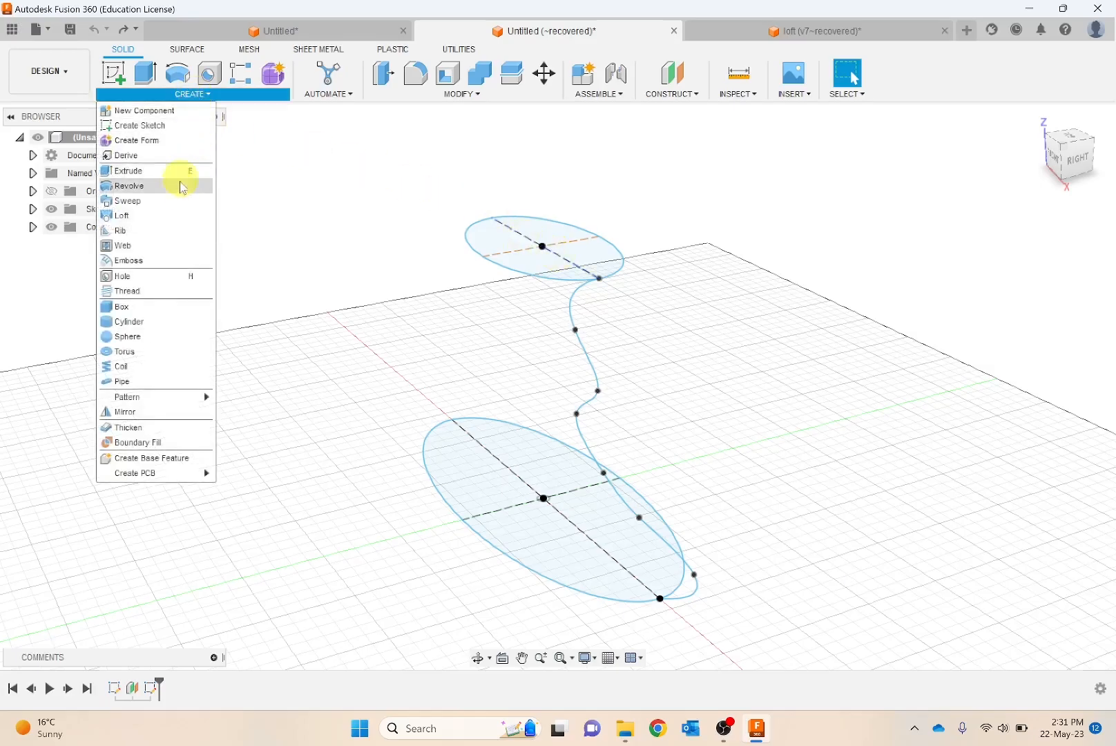
pyautogui.click(164, 216)
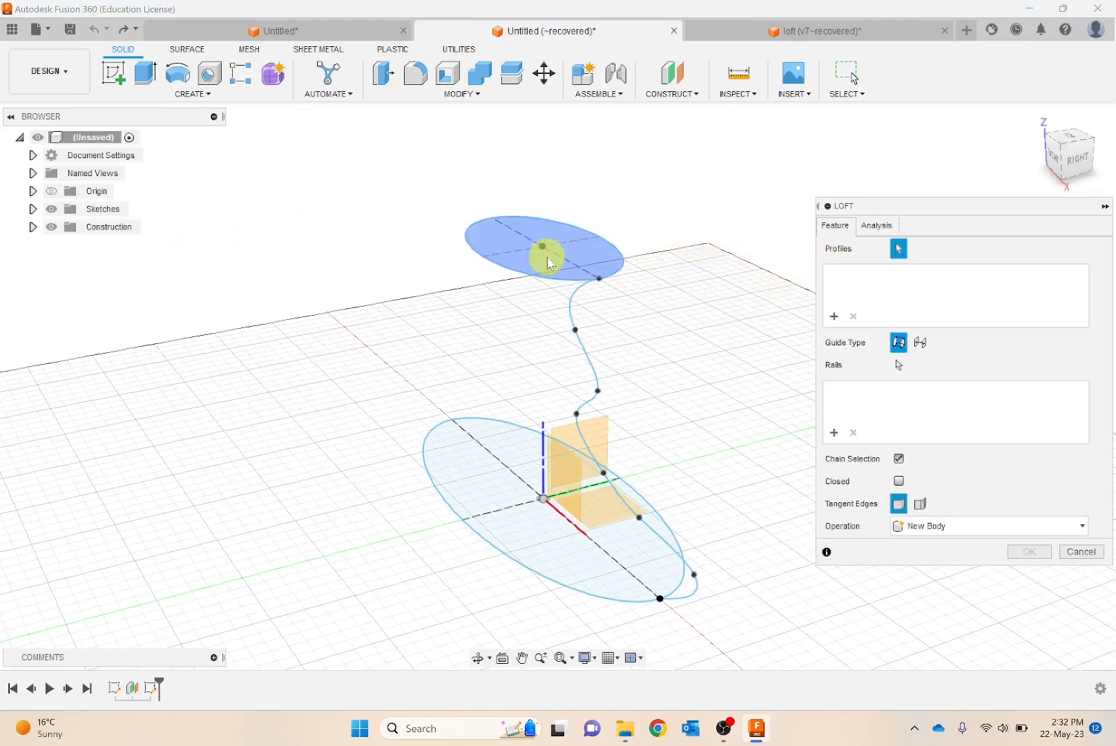
pyautogui.click(496, 473)
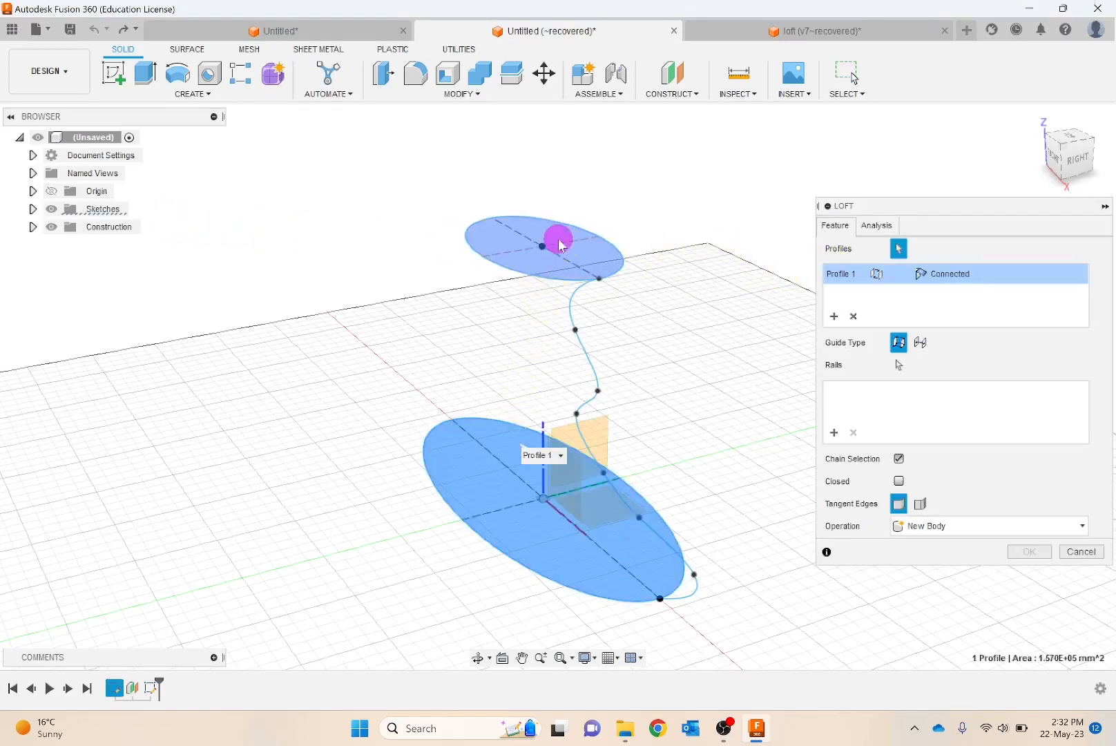
pyautogui.click(561, 245)
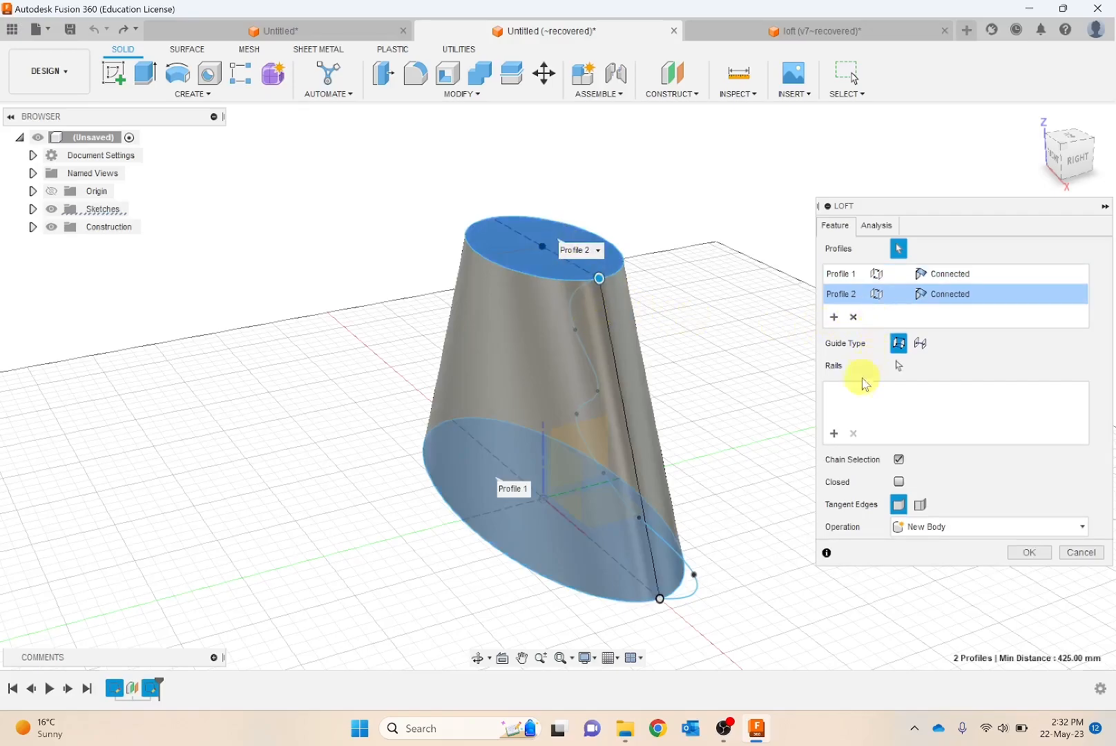
# Step: Add the wavy spline between the ellipses as a rail and create the loft as a new body
pyautogui.click(834, 434)
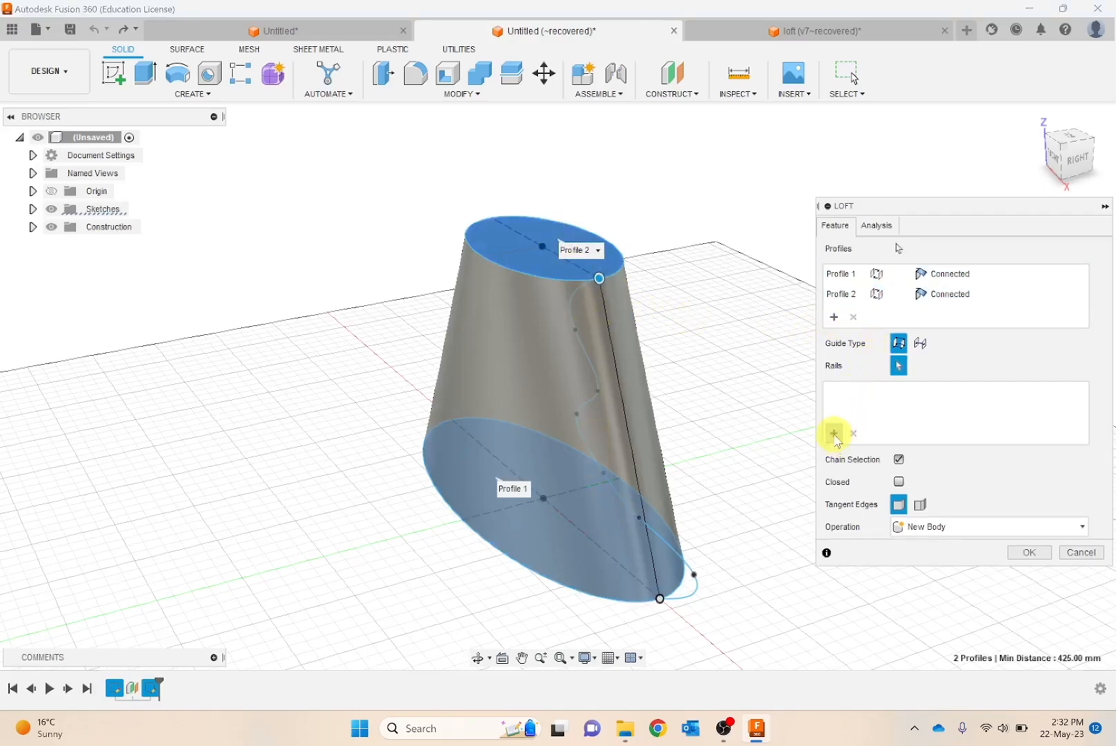
pyautogui.click(594, 371)
pyautogui.keyDown('shift'); pyautogui.moveTo(545, 413); pyautogui.dragTo(606, 396, button='middle'); pyautogui.keyUp('shift')
pyautogui.keyDown('shift'); pyautogui.moveTo(622, 393); pyautogui.dragTo(415, 433, button='middle'); pyautogui.keyUp('shift')
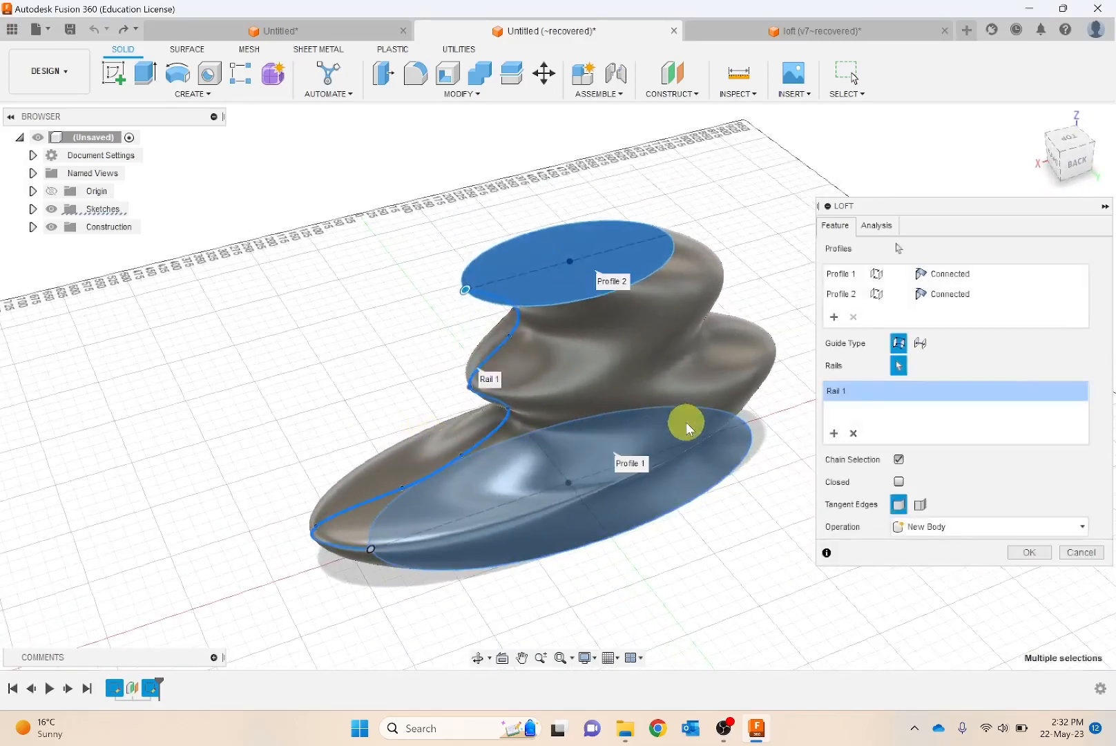
pyautogui.click(1030, 553)
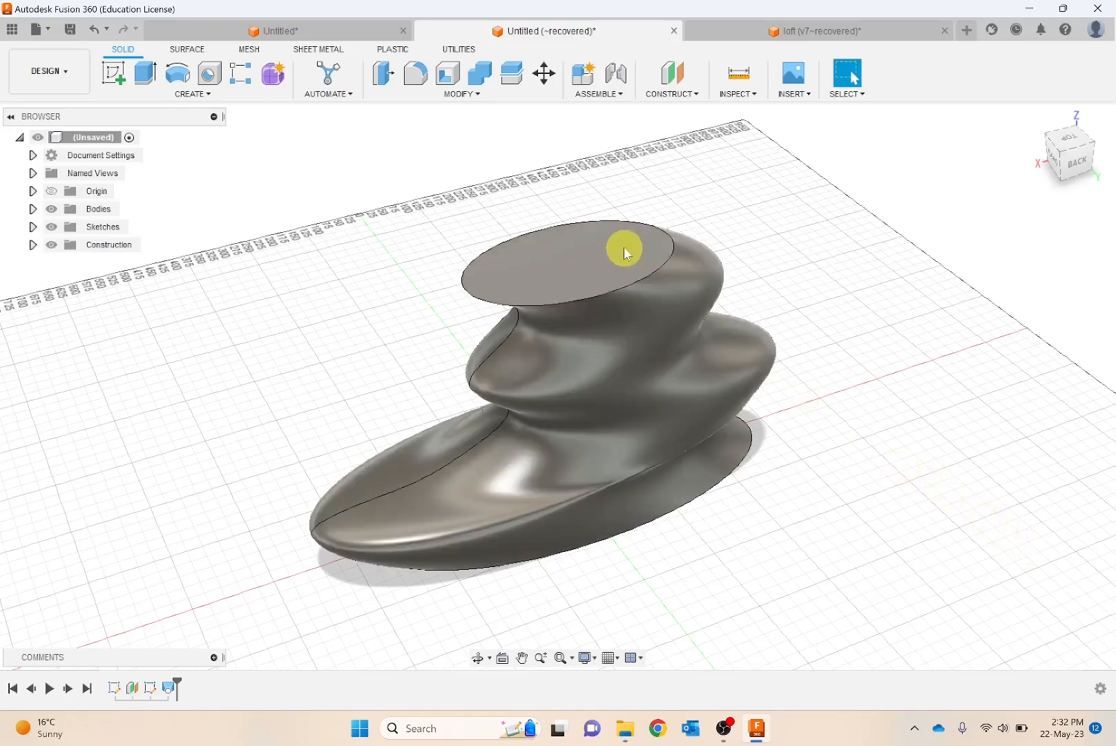
# Step: Shell the lofted body through its top elliptical face with a 10 mm inside thickness
pyautogui.click(458, 95)
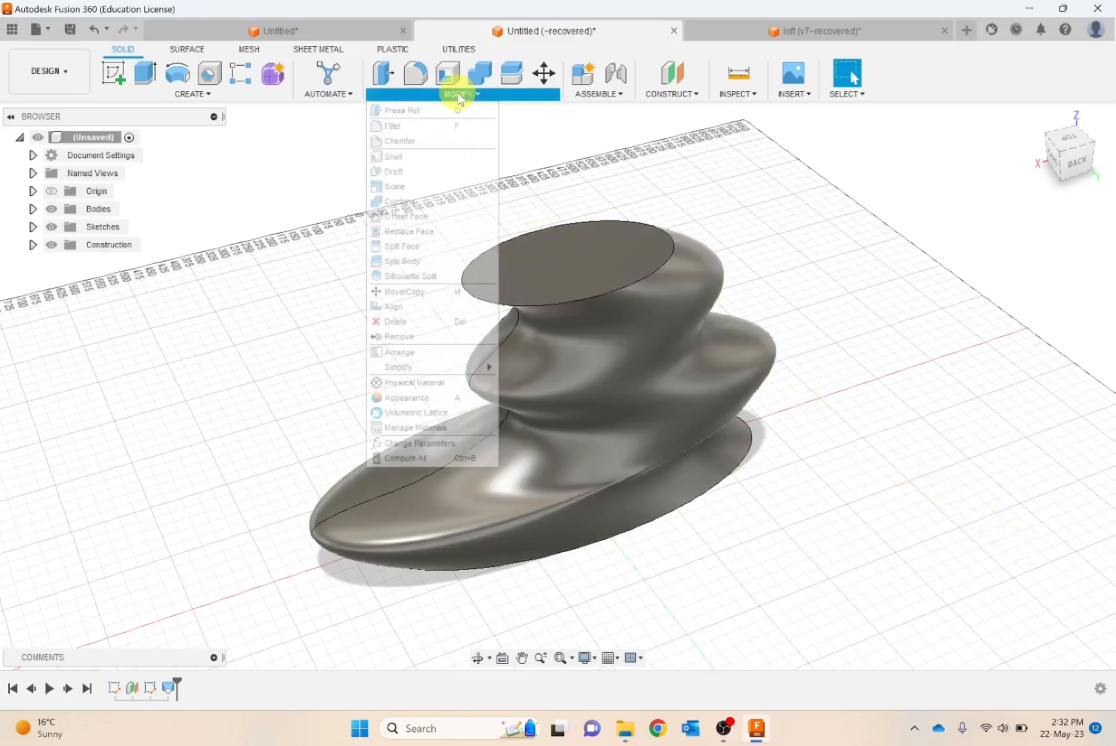
pyautogui.click(423, 157)
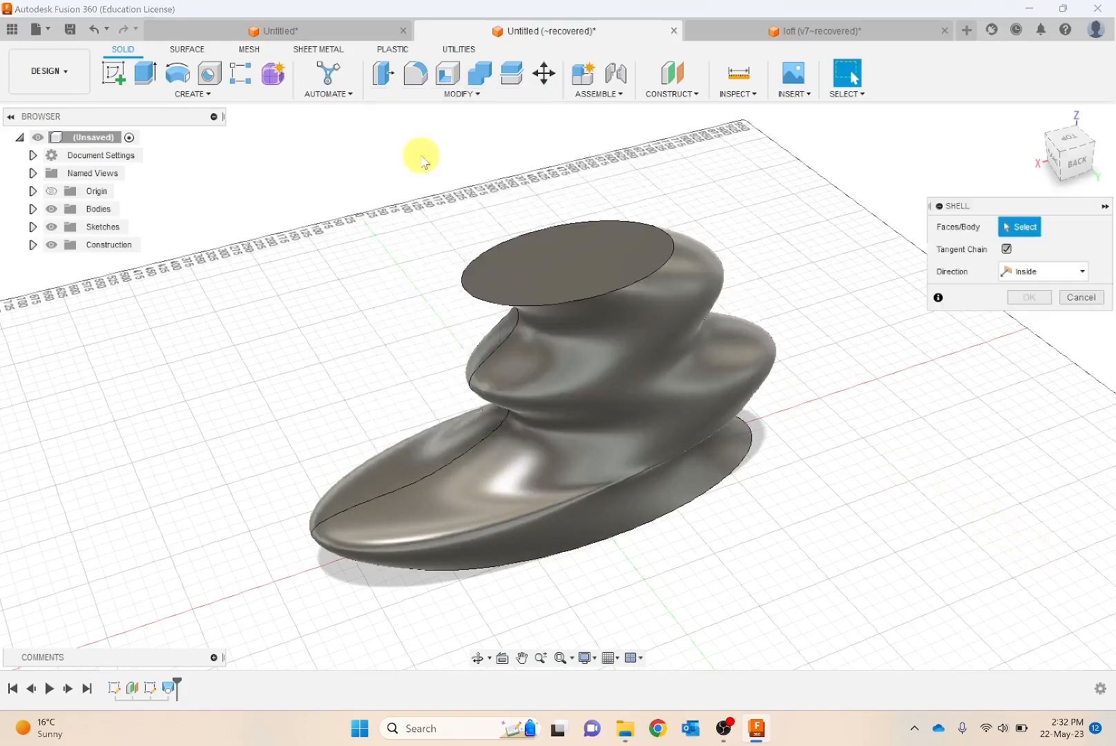
pyautogui.click(585, 258)
pyautogui.click(1012, 276)
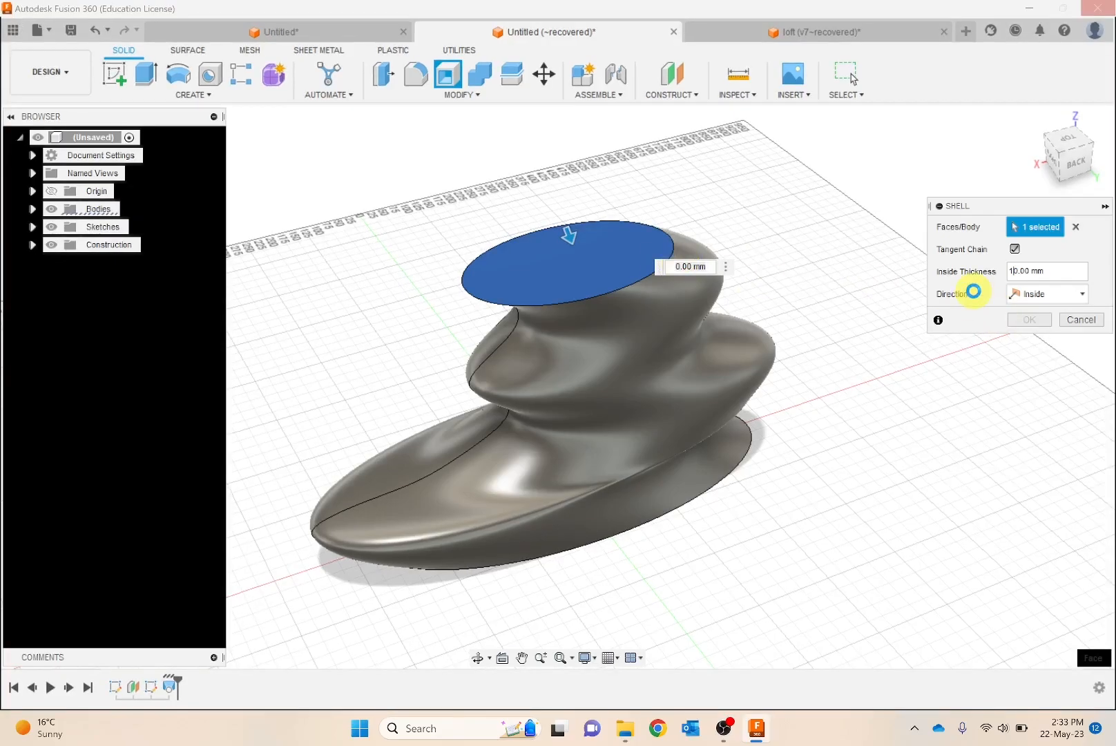
pyautogui.click(1005, 317)
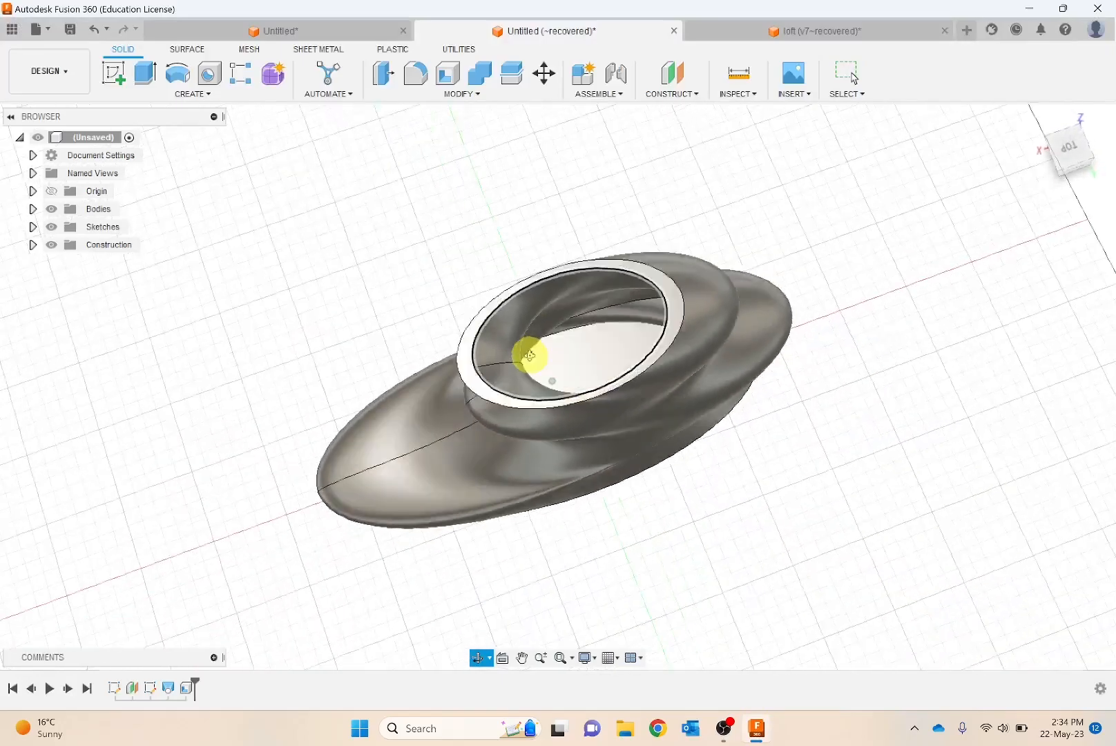